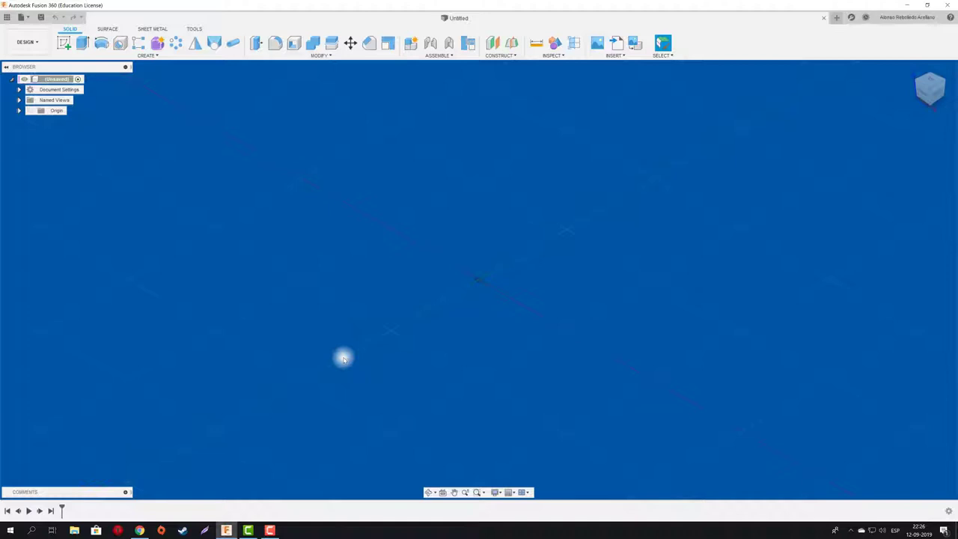
Switch to Chrome showing the 3axis.co download page for the avião 2 DXF file.
left_click(139, 530)
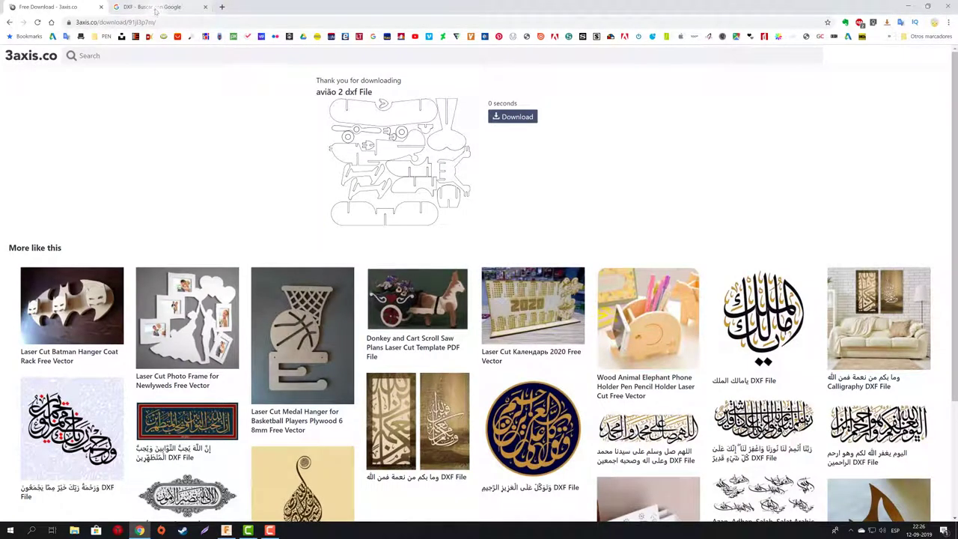
Check the Google DXF results, return to the 3axis.co page, then minimize Chrome and Fusion 360.
left_click(156, 9)
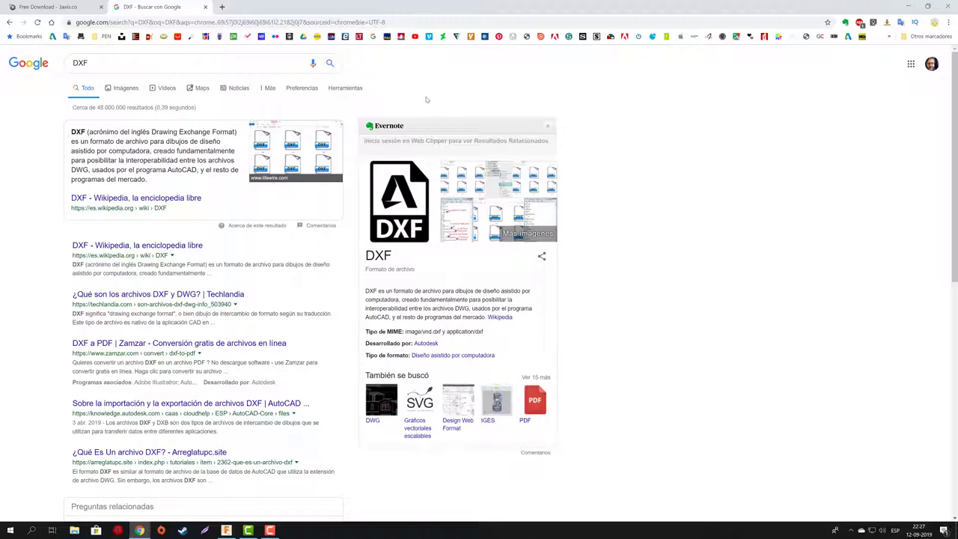
left_click(48, 6)
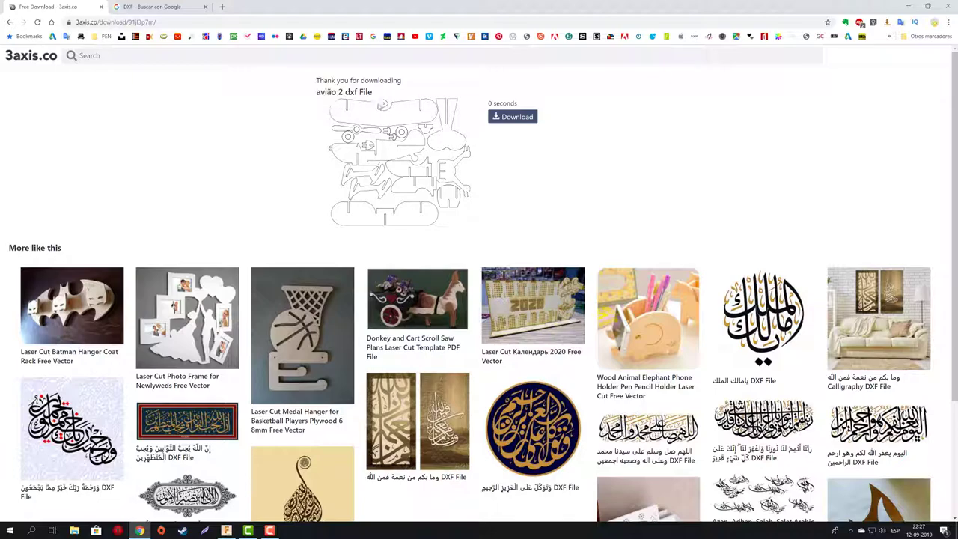
left_click(908, 6)
left_click(907, 5)
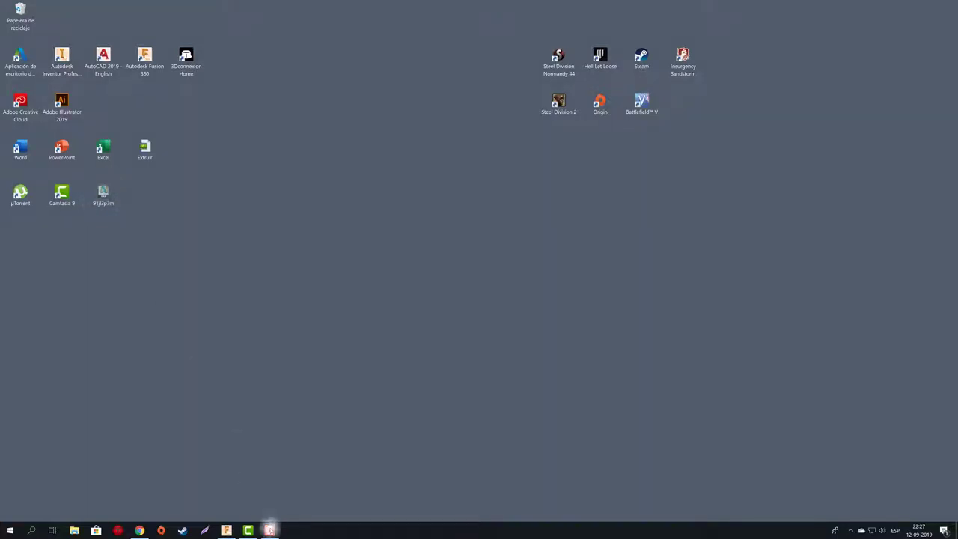
Launch AutoCAD 2019 and open 91jl3p7m.dxf with the file type set to DXF.
left_click(110, 60)
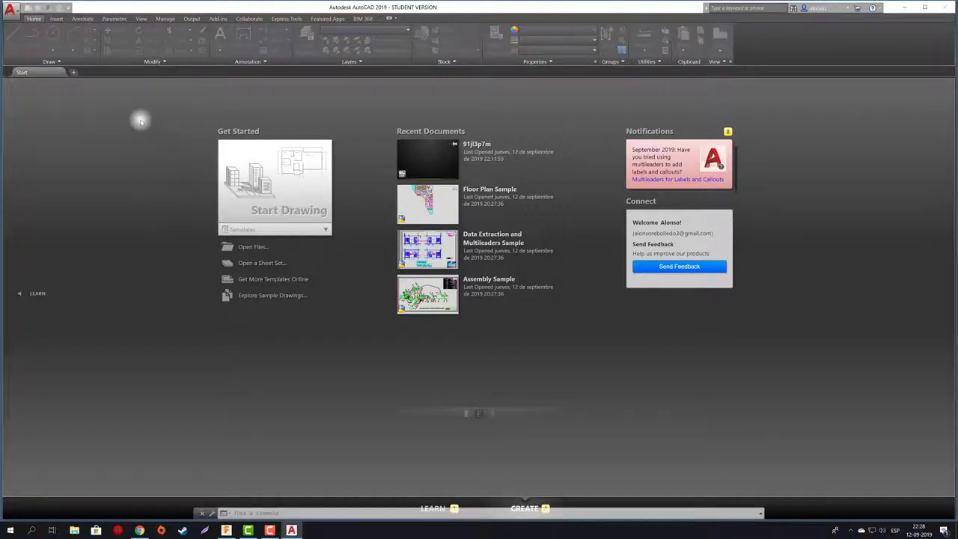
left_click(253, 246)
left_click(531, 365)
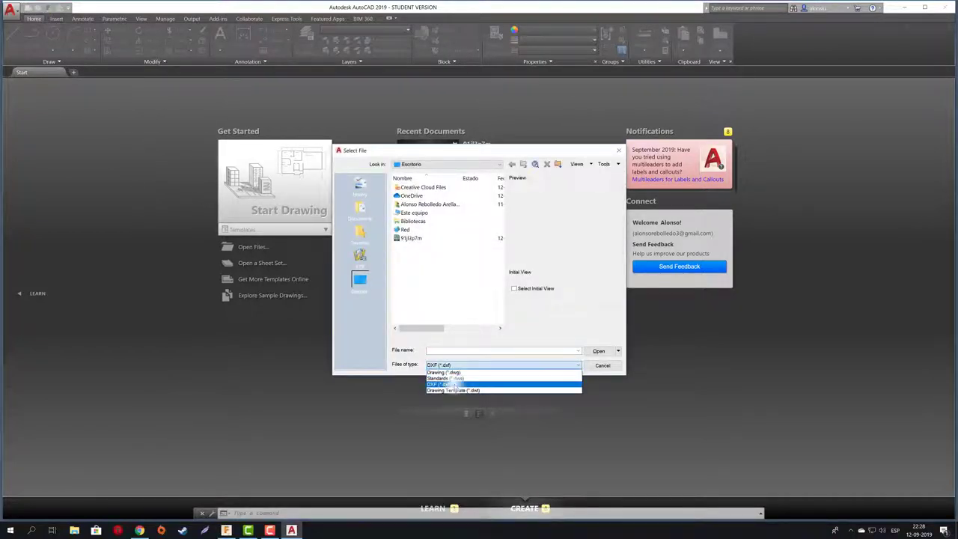
left_click(455, 384)
left_click(411, 238)
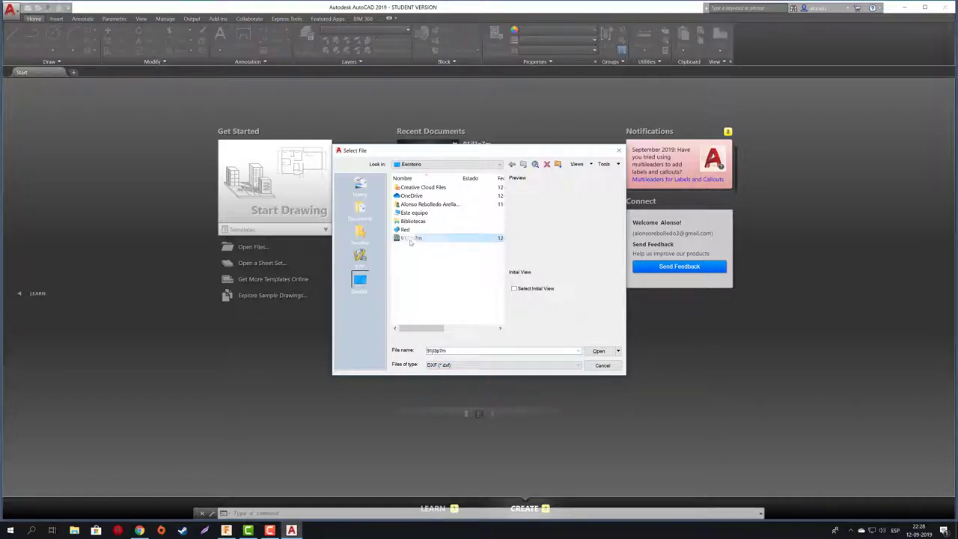
left_click(598, 352)
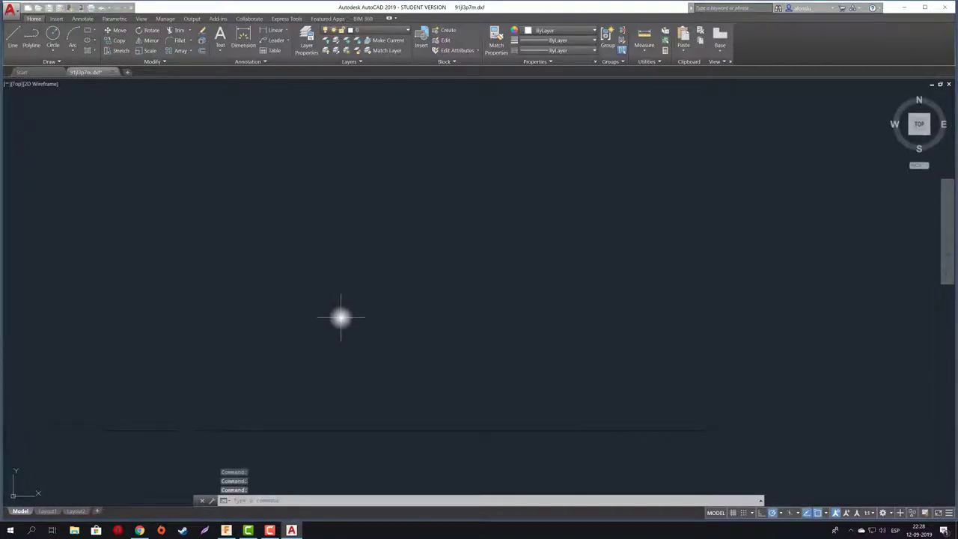
Zoom All to view the whole drawing, then close AutoCAD, answering the save-changes prompt.
type("z")
key("Return")
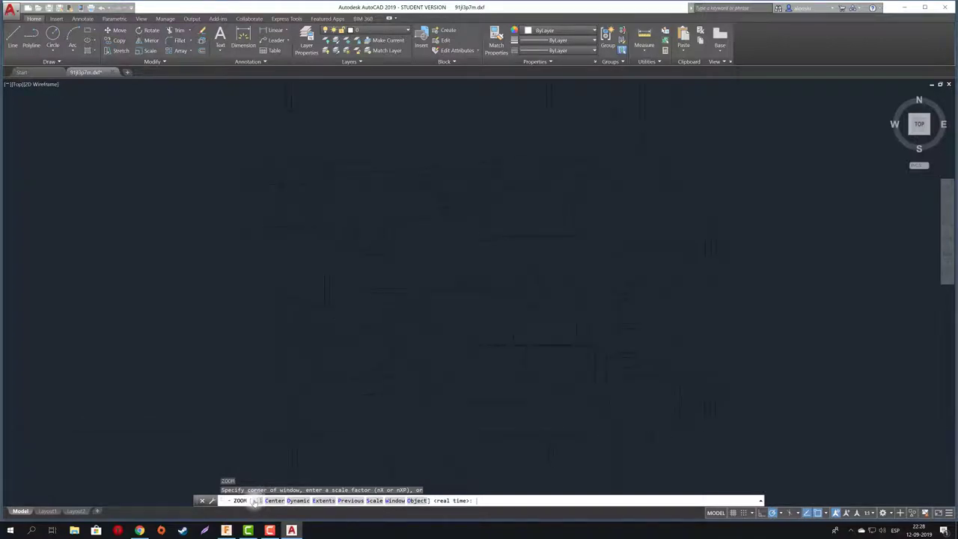
type("a")
key("Return")
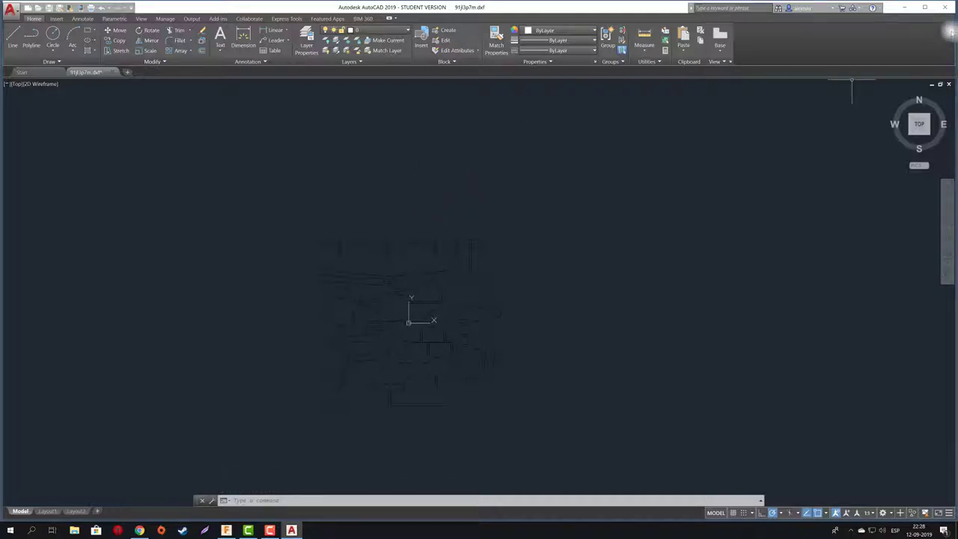
left_click(948, 84)
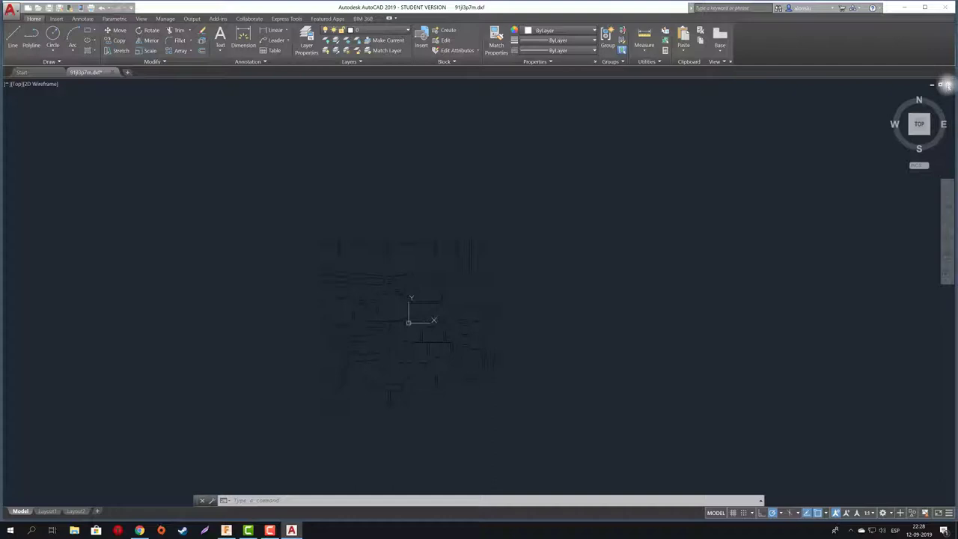
left_click(496, 284)
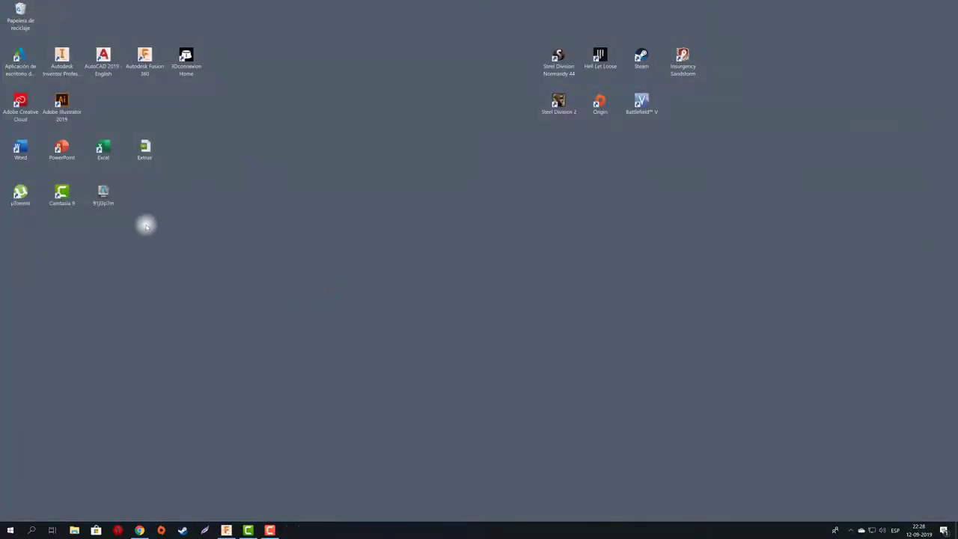
Back in Fusion 360, insert the 91jl3p7m DXF file onto the XY origin plane.
left_click(226, 530)
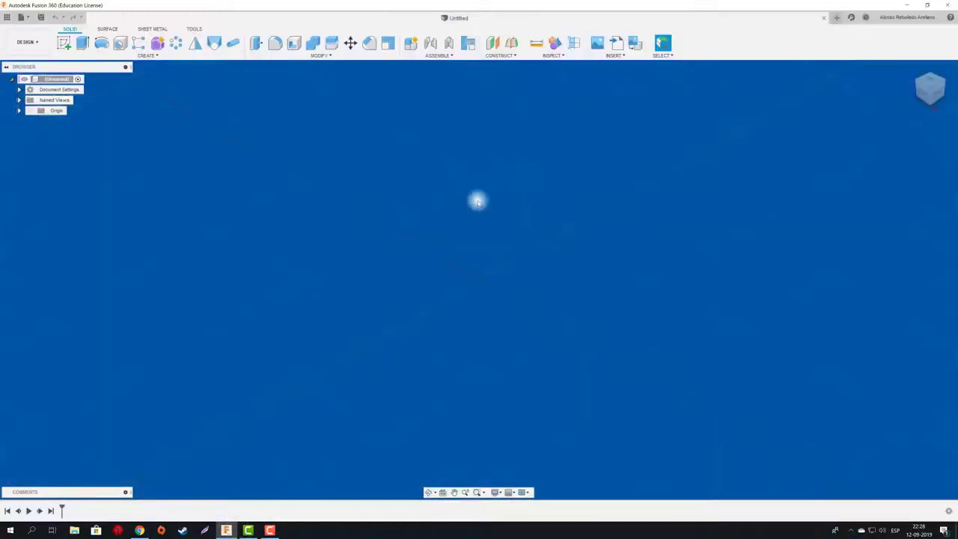
left_click(614, 55)
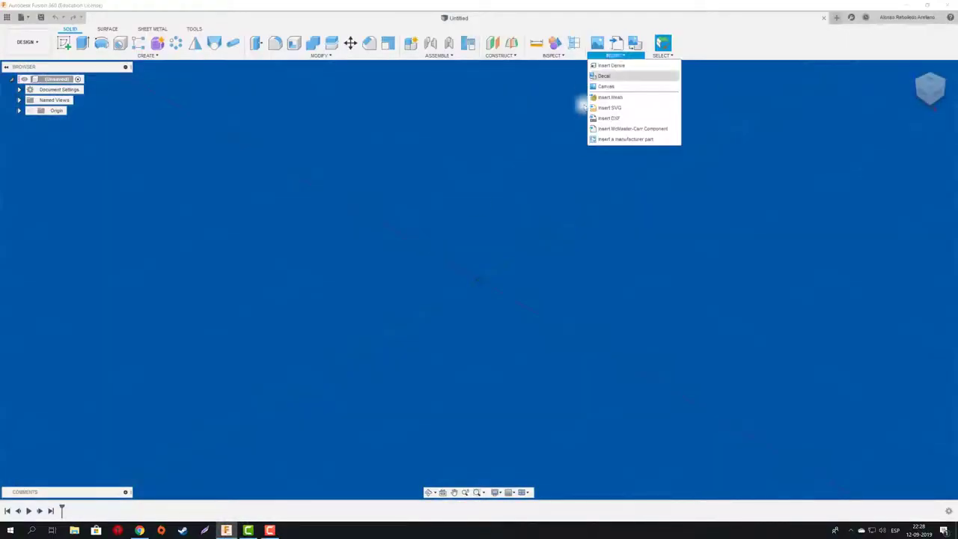
left_click(616, 119)
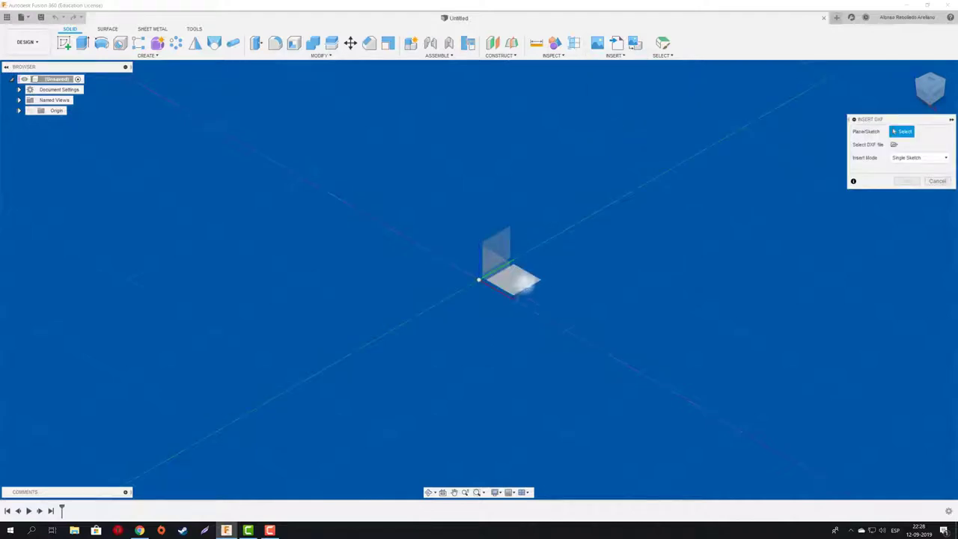
left_click(505, 247)
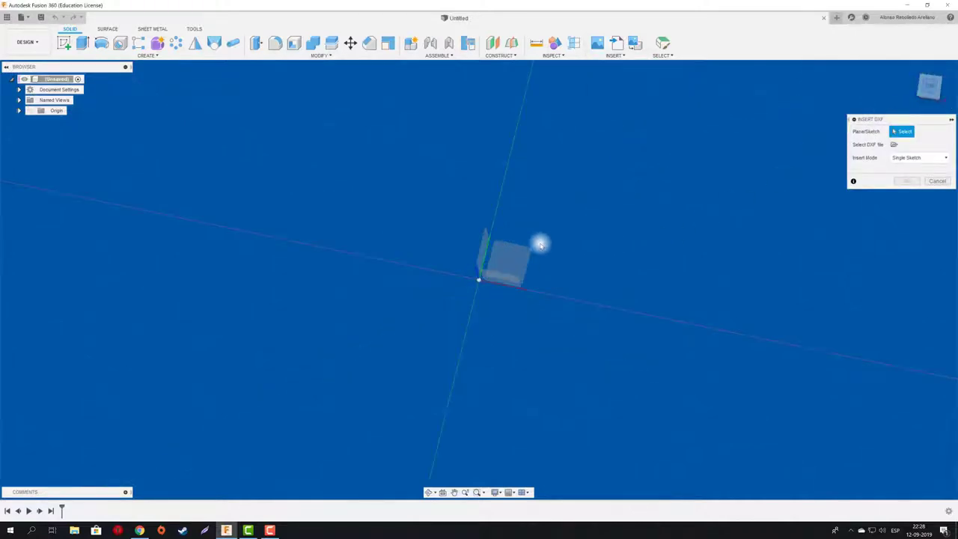
left_click(497, 246)
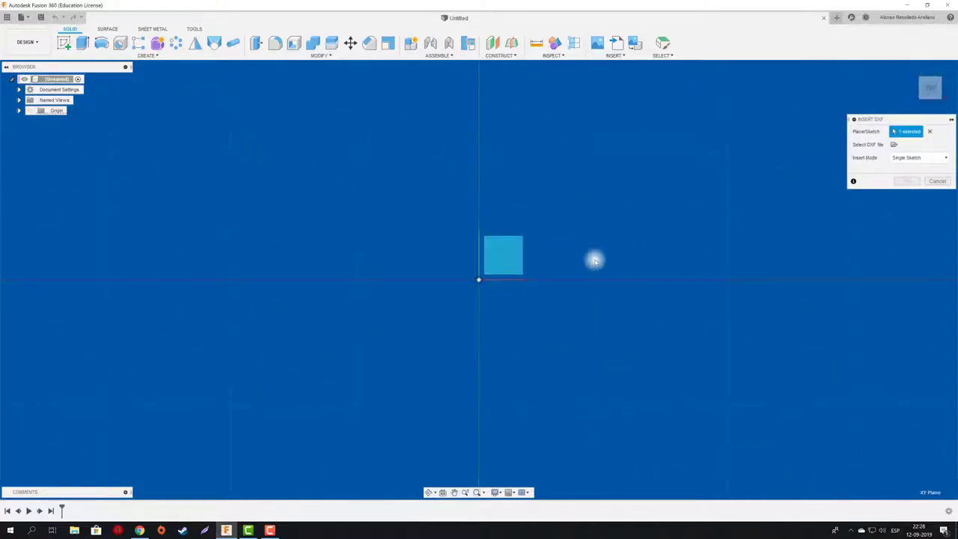
left_click(893, 144)
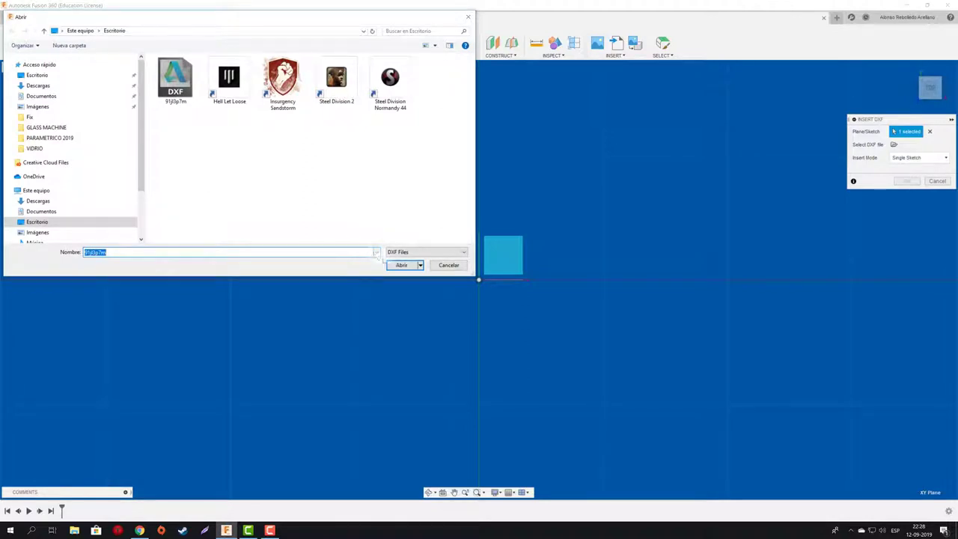
left_click(402, 265)
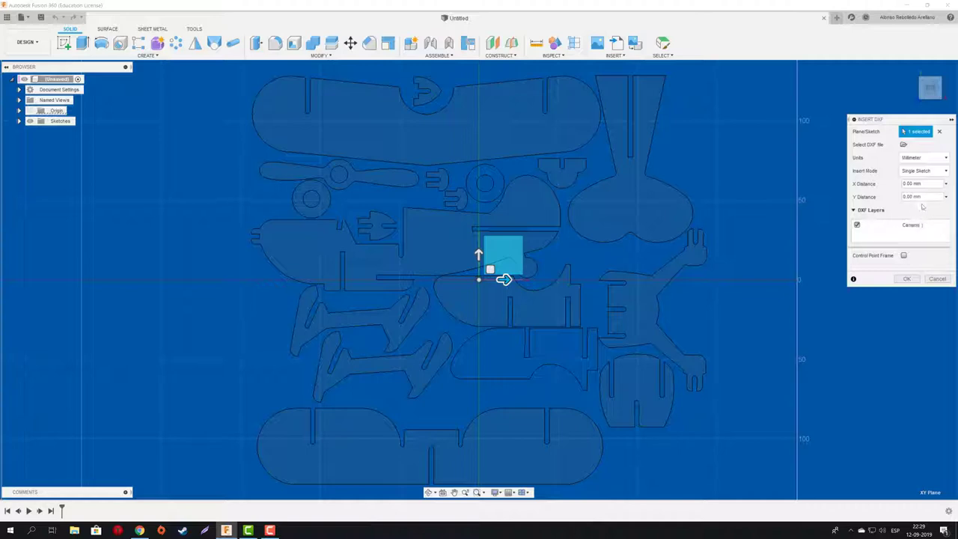
Place the DXF sketch in millimetres with an X distance of 0 and confirm.
left_click(935, 160)
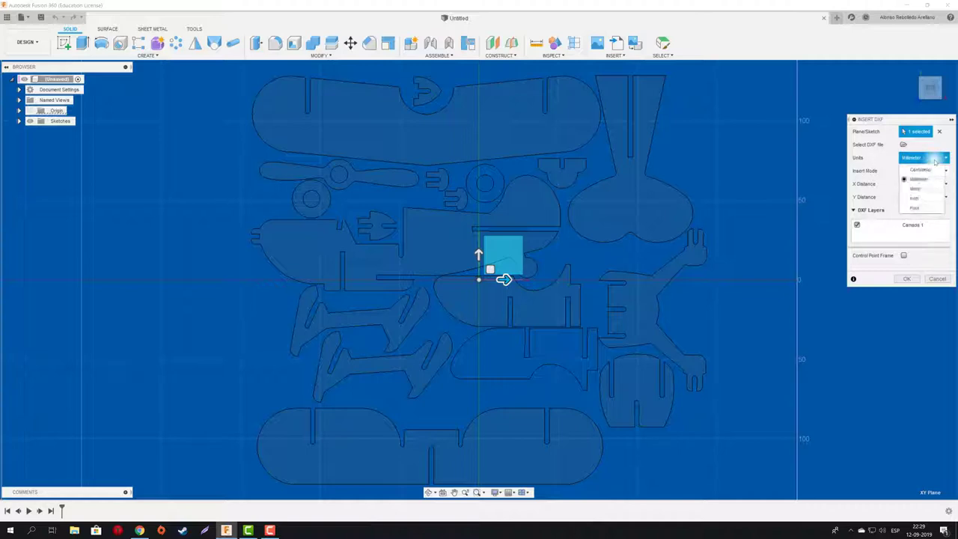
left_click(928, 179)
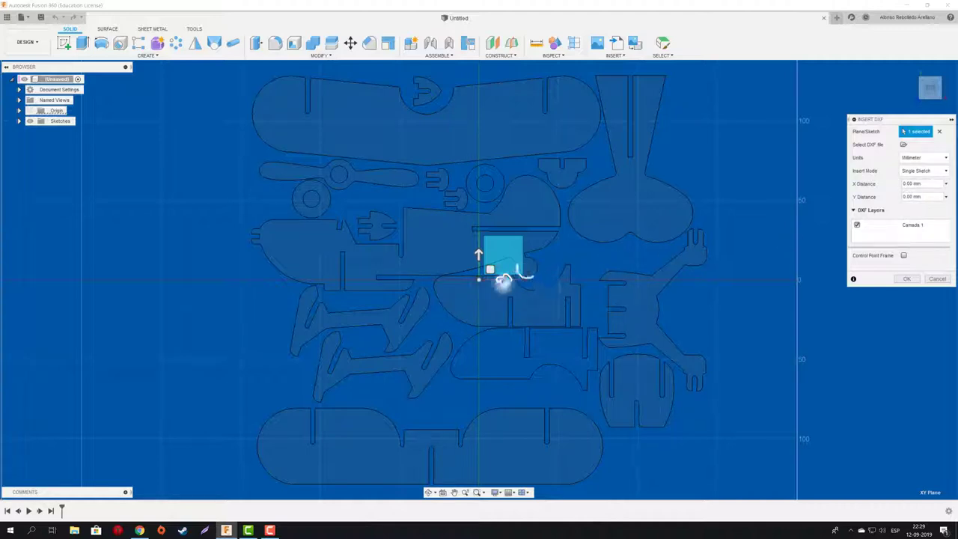
mouse_move(503, 281)
left_mouse_down()
mouse_move(488, 279)
mouse_move(512, 279)
left_mouse_up()
left_click_drag(939, 184, 883, 182)
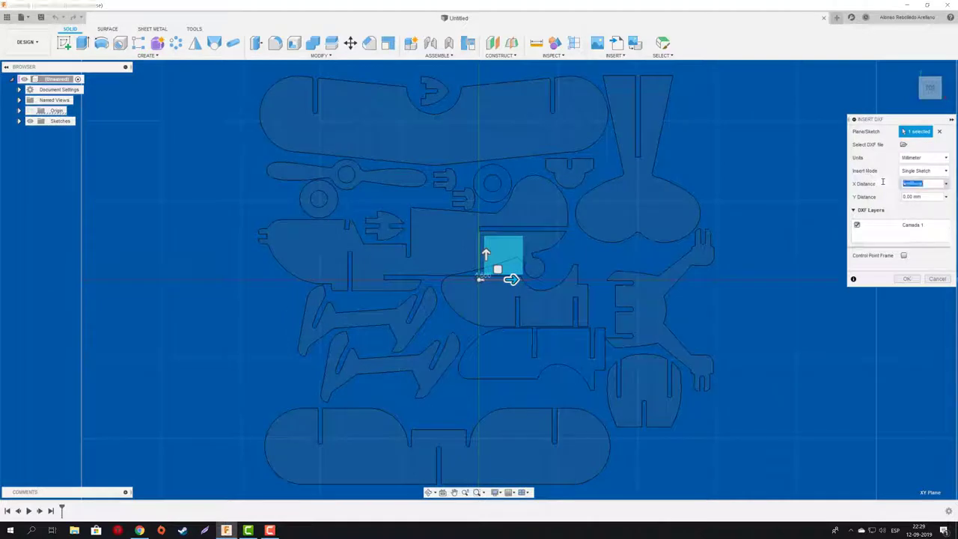
type("0")
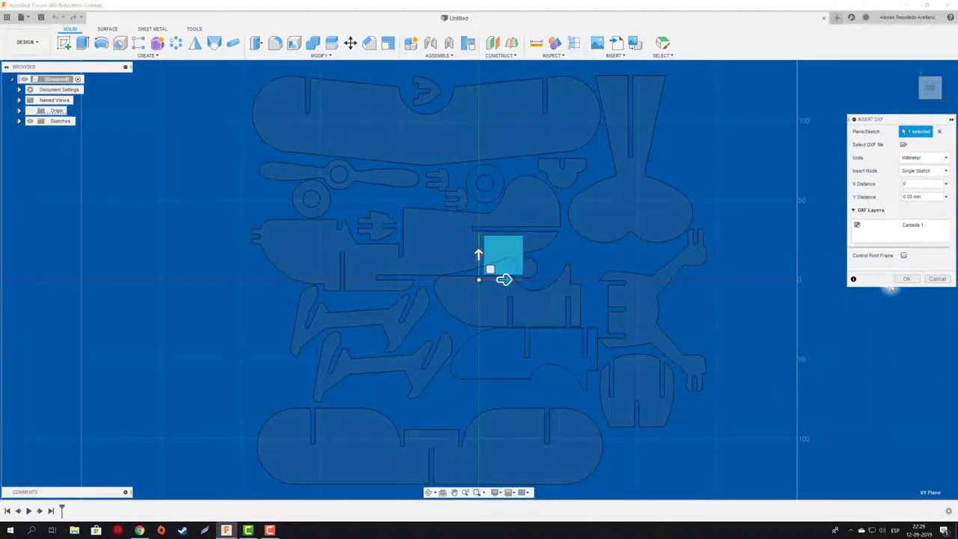
left_click(904, 279)
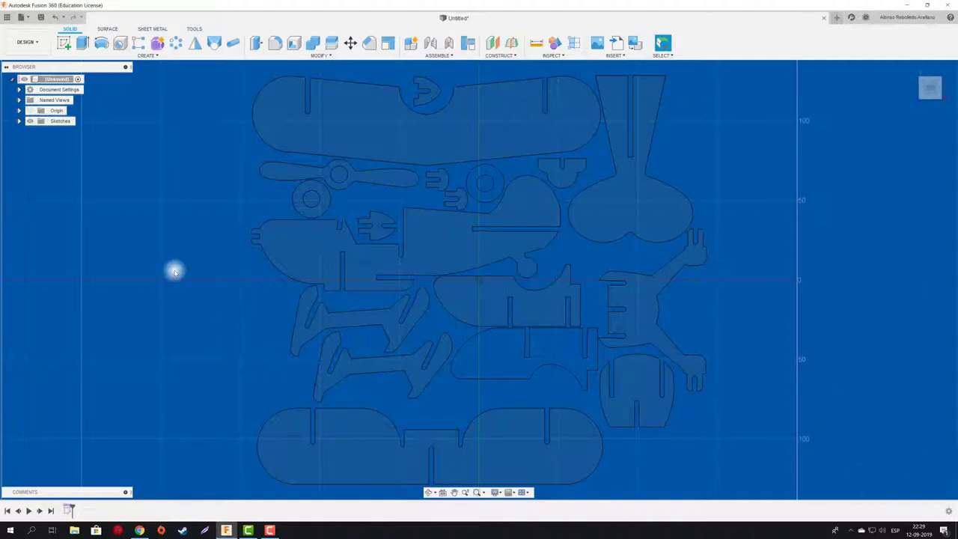
scroll(235, 303, "down", 3)
scroll(234, 303, "down", 2)
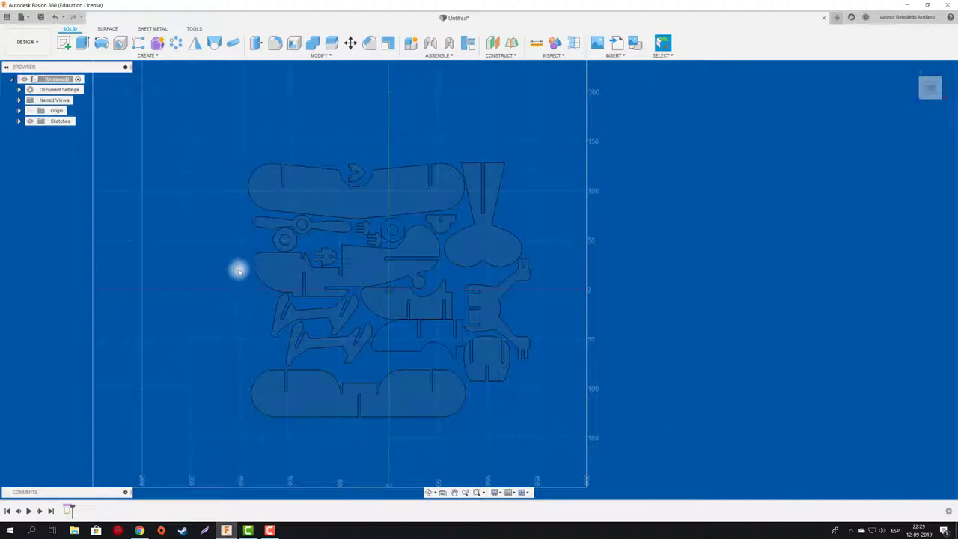
middle_click_drag(240, 269, 274, 267)
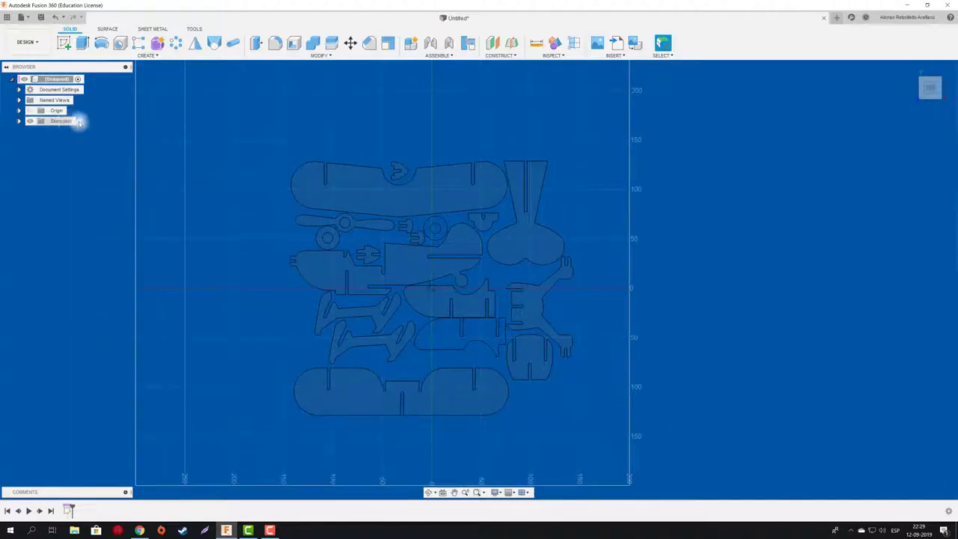
left_click(20, 121)
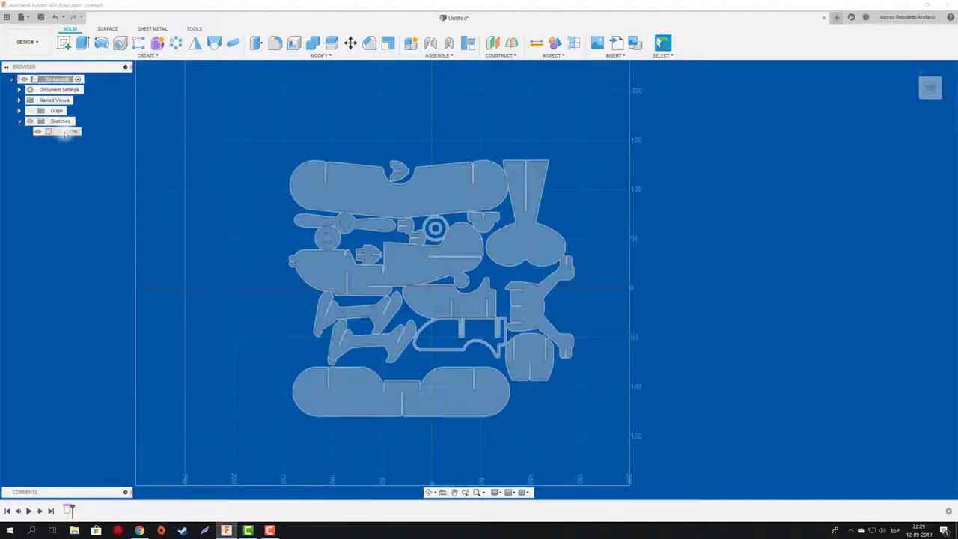
left_click(38, 131)
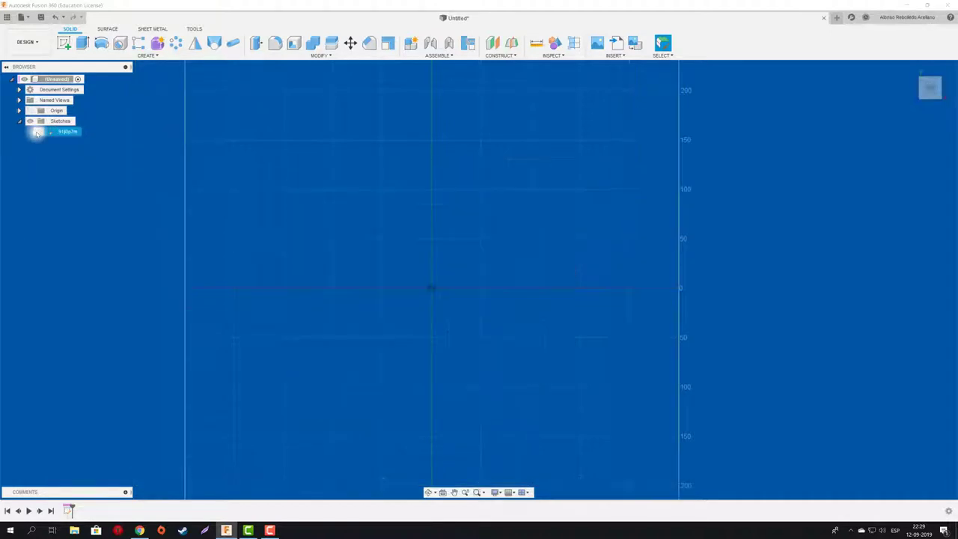
left_click(37, 131)
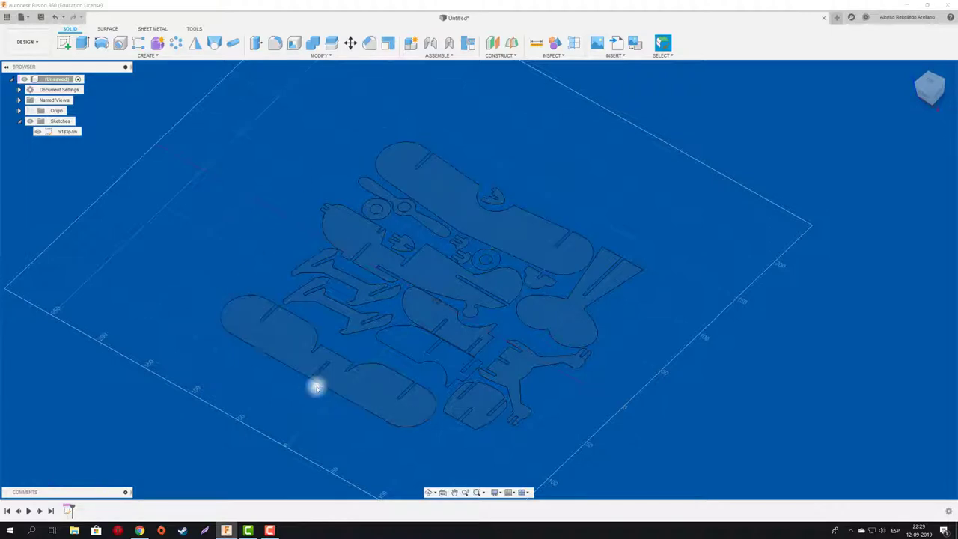
left_click(392, 333)
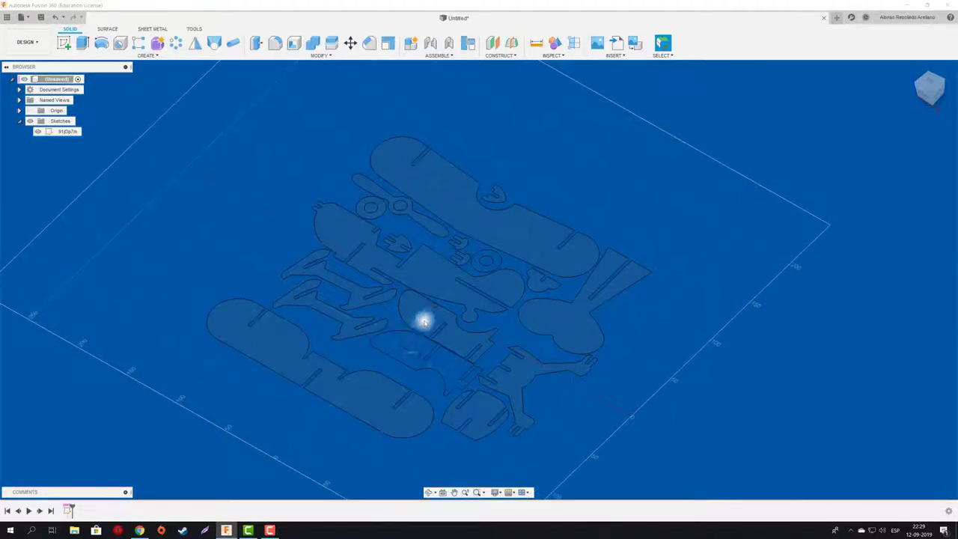
scroll(417, 354, "up", 2)
scroll(413, 370, "up", 3)
scroll(429, 352, "up", 2)
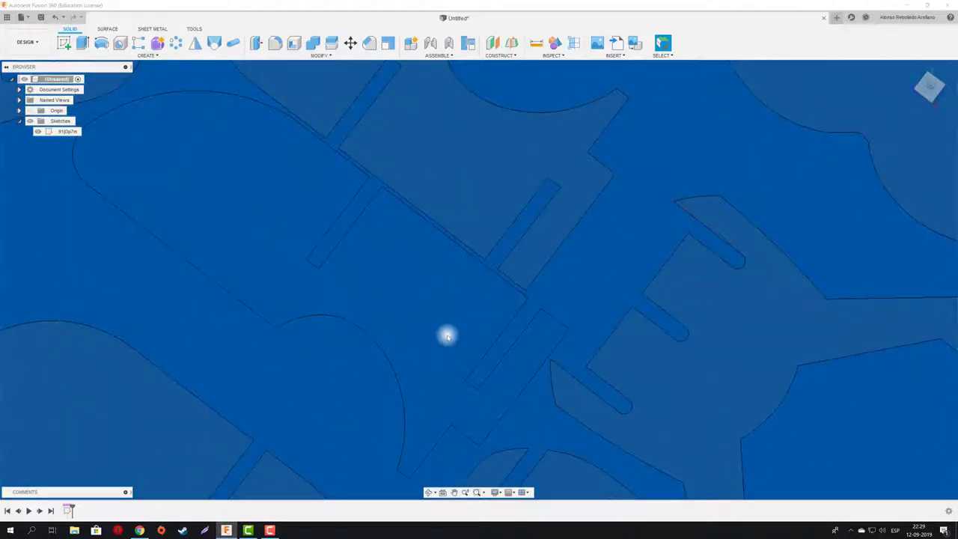
middle_click_drag(447, 336, 399, 342, "shift")
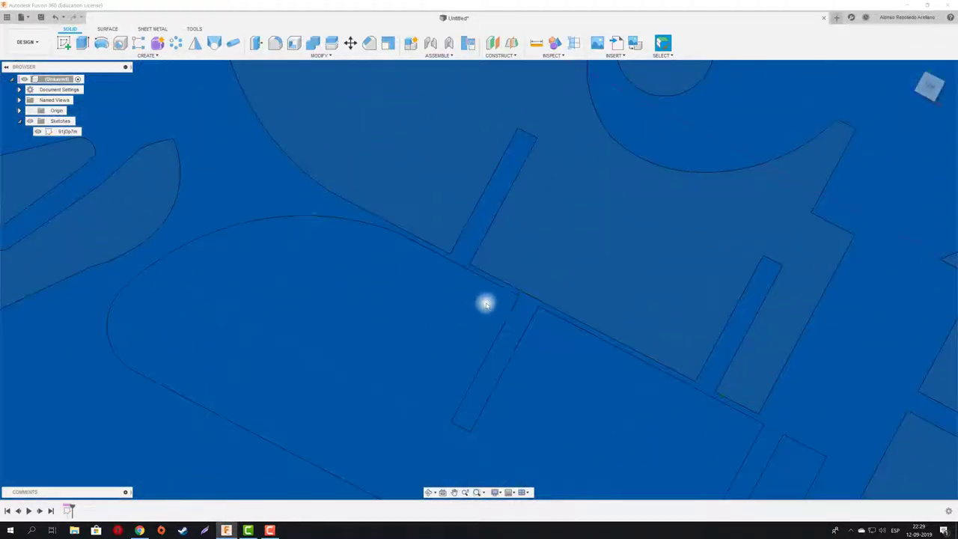
middle_click_drag(485, 303, 407, 342, "shift")
scroll(407, 343, "down", 2)
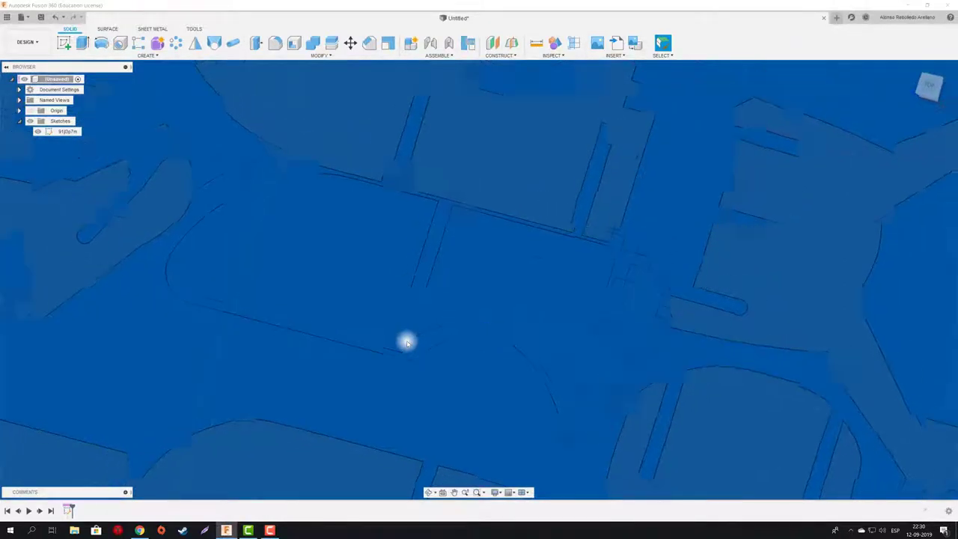
scroll(406, 341, "down", 2)
scroll(407, 340, "down", 2)
scroll(387, 324, "down", 2)
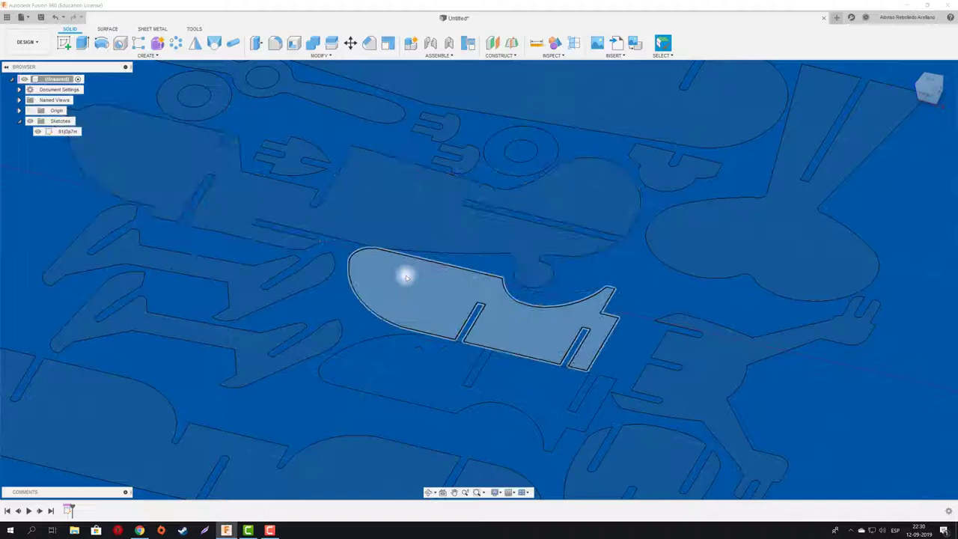
left_click(427, 324)
scroll(521, 311, "up", 3)
scroll(521, 311, "down", 3)
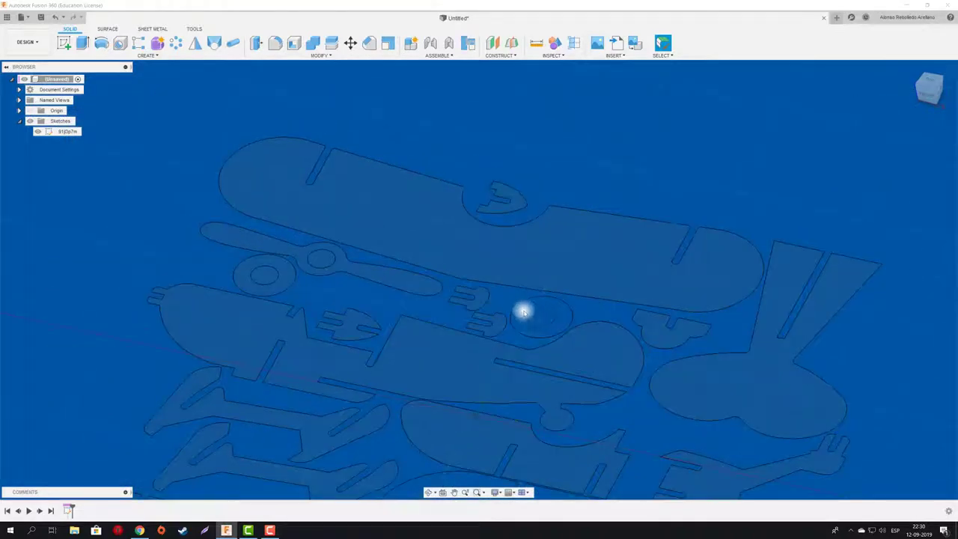
scroll(253, 324, "up", 3)
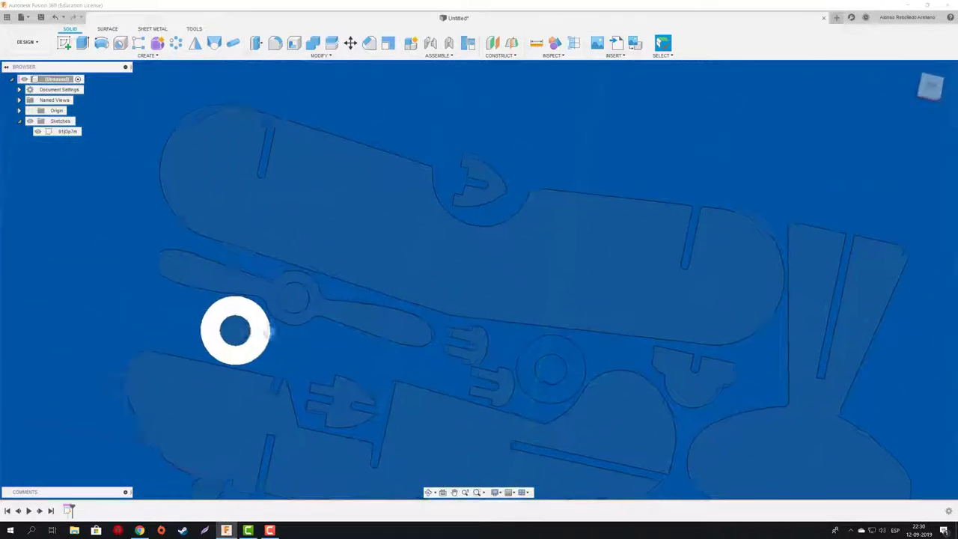
mouse_move(244, 321)
middle_mouse_down("shift")
mouse_move(391, 345)
mouse_move(274, 245)
mouse_move(199, 205)
middle_mouse_up("shift")
scroll(390, 346, "down", 3)
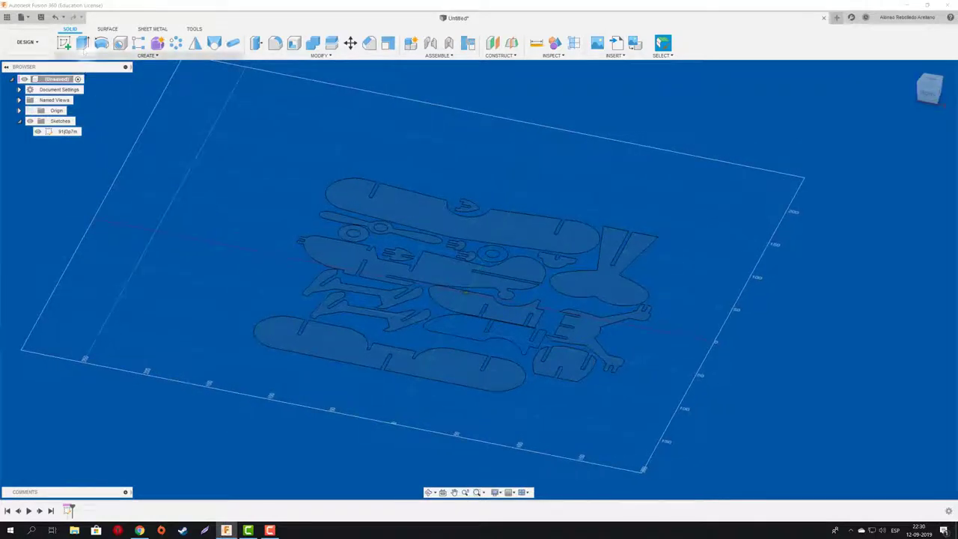
Start an extrusion and select all sixteen airplane part profiles, from planks and fuselage to propeller.
left_click(82, 43)
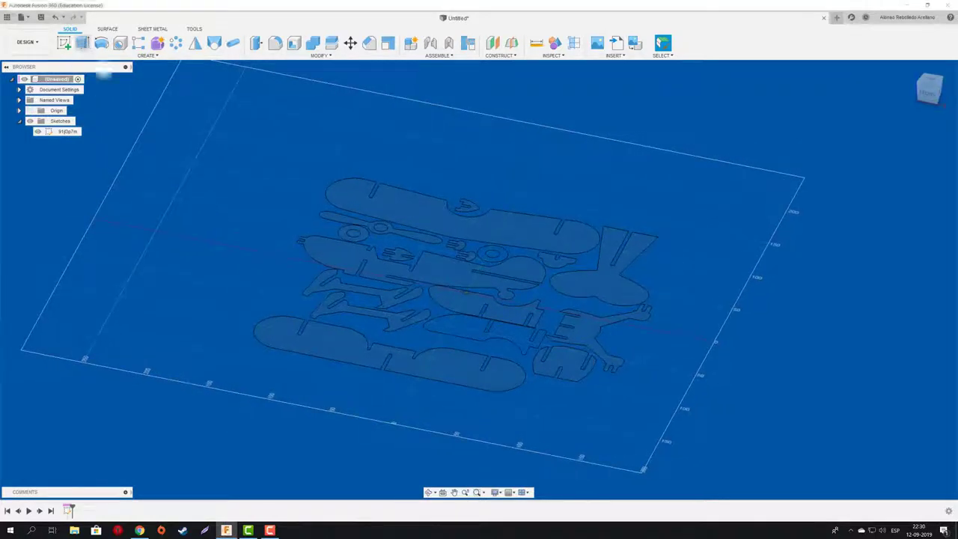
left_click(417, 202)
left_click(463, 315)
left_click(452, 329)
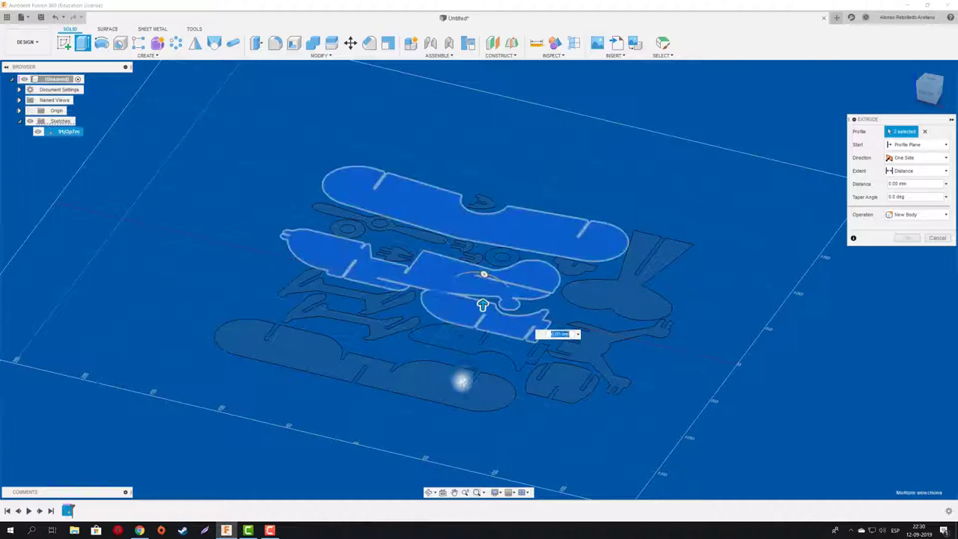
left_click(479, 382)
left_click(580, 348)
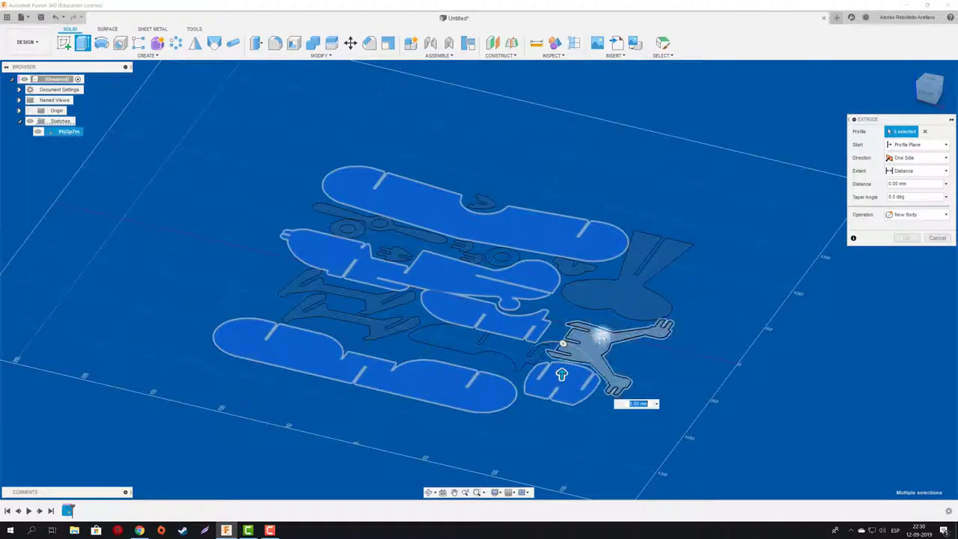
left_click(633, 298)
left_click(378, 322)
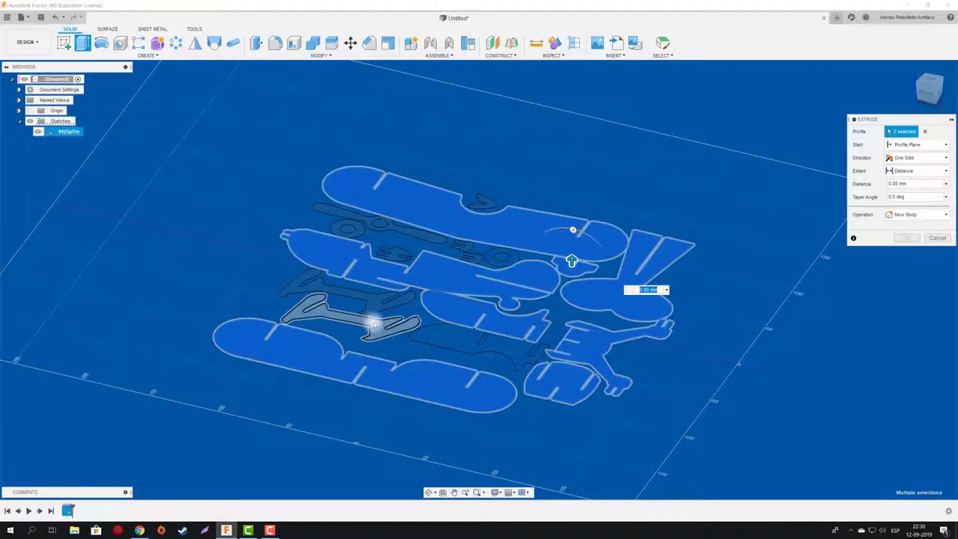
left_click(394, 279)
left_click(400, 245)
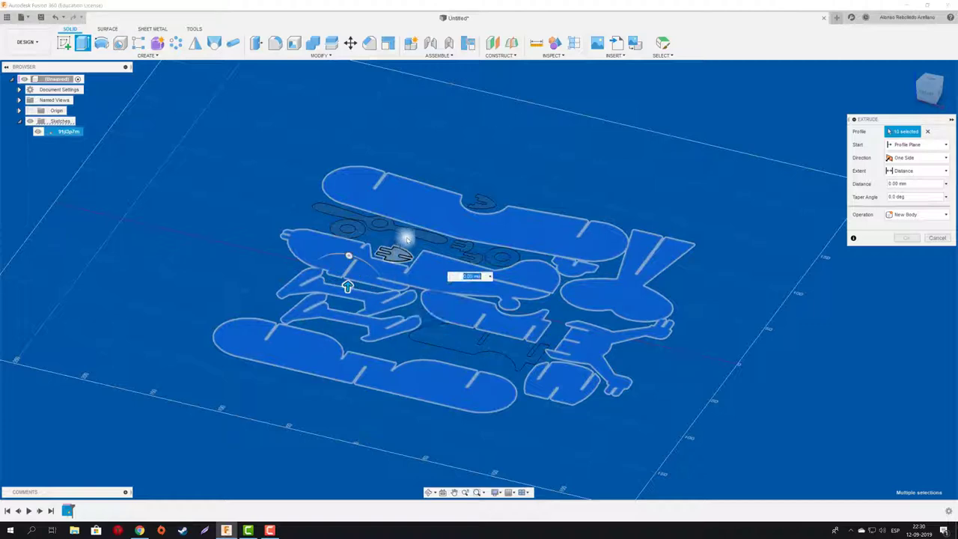
left_click(358, 235)
left_click(485, 202)
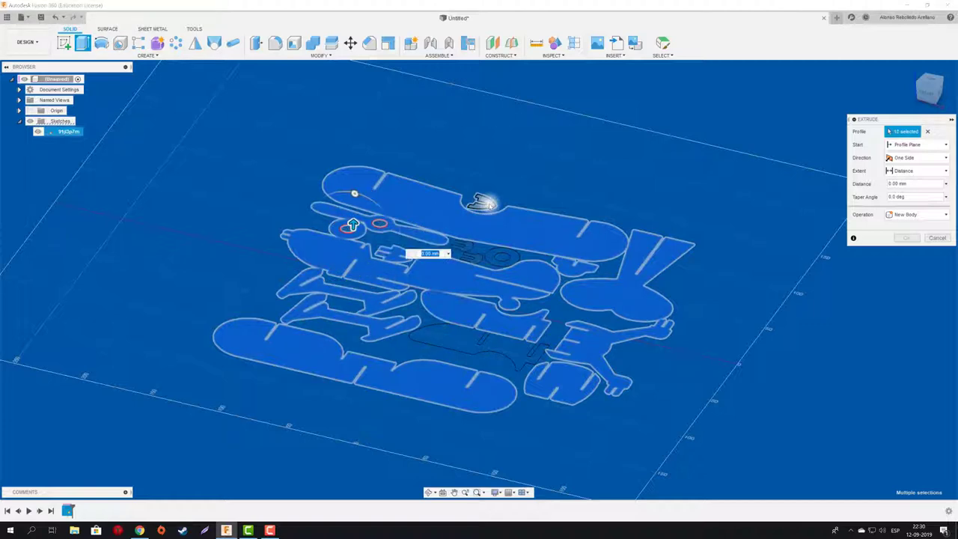
left_click(501, 258)
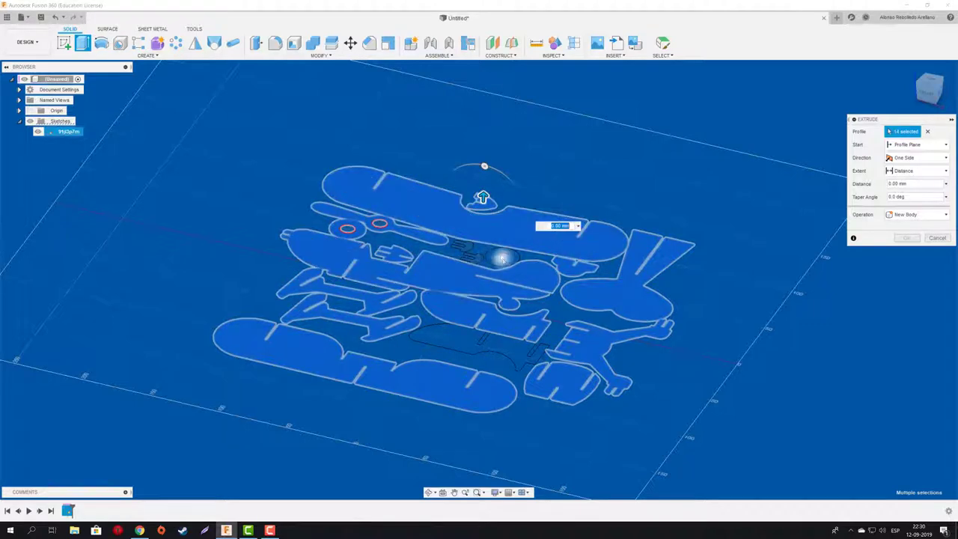
scroll(479, 258, "up", 3)
left_click(453, 238)
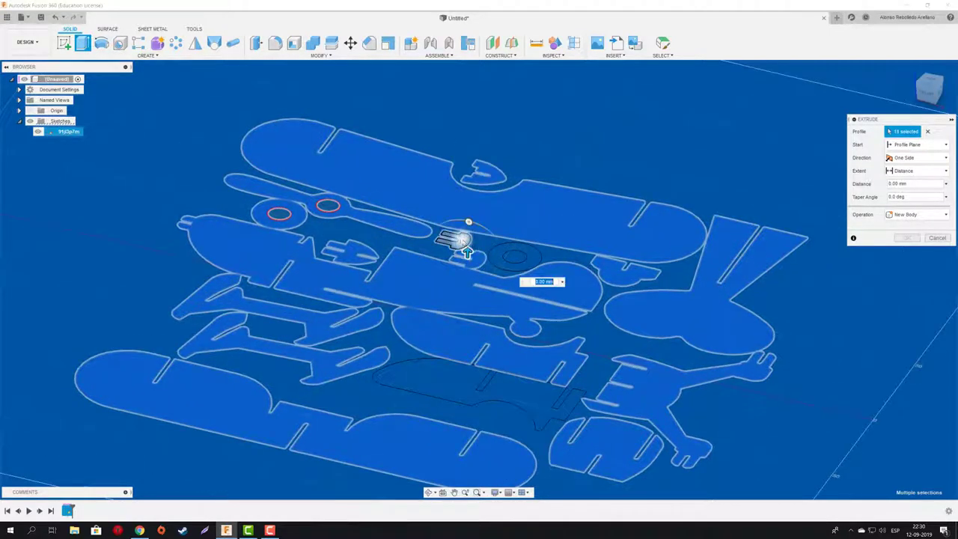
left_click(508, 323)
scroll(509, 323, "down", 2)
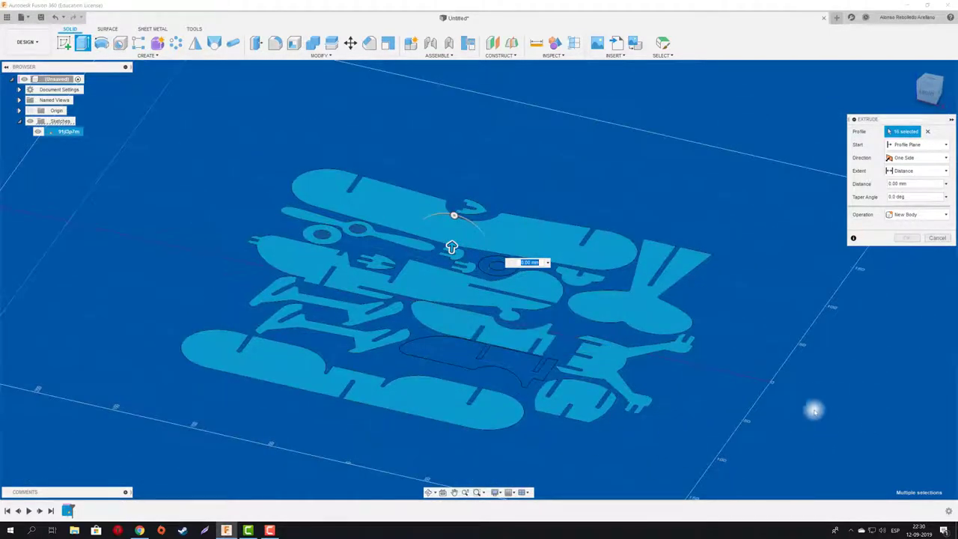
Extrude the selected profiles 3 mm as new bodies.
type("1")
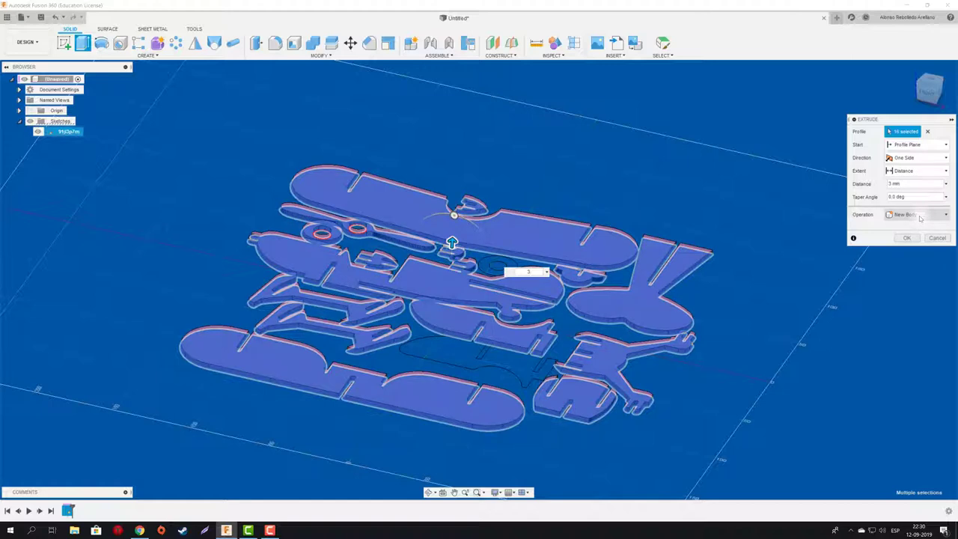
left_click(920, 215)
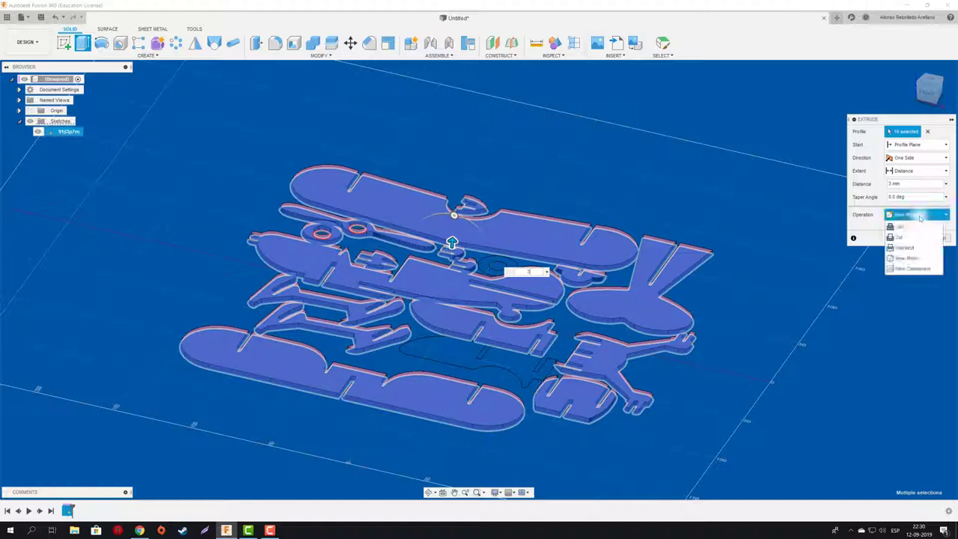
left_click(872, 228)
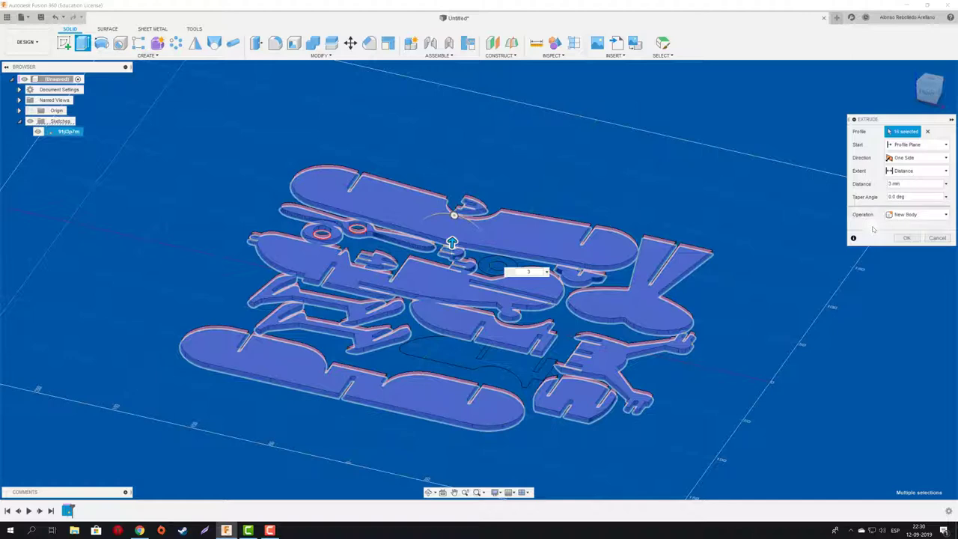
left_click(904, 237)
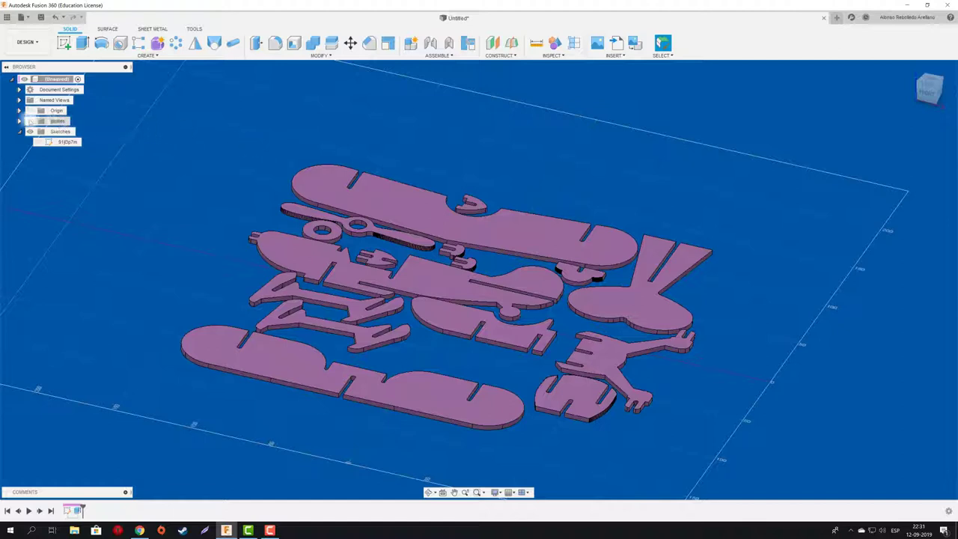
Expand Bodies in the browser and select Body1 through Body16.
left_click(19, 120)
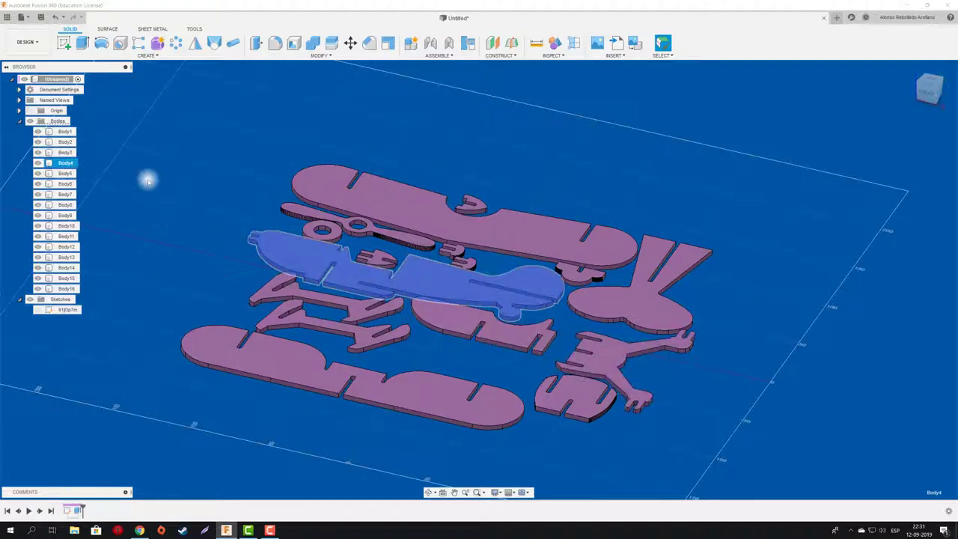
left_click(68, 134)
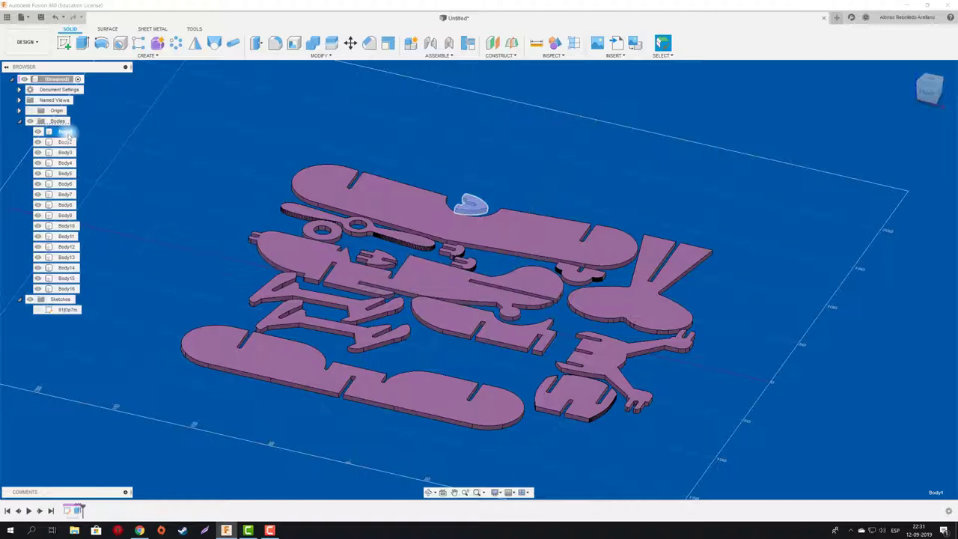
left_click(65, 288, "shift")
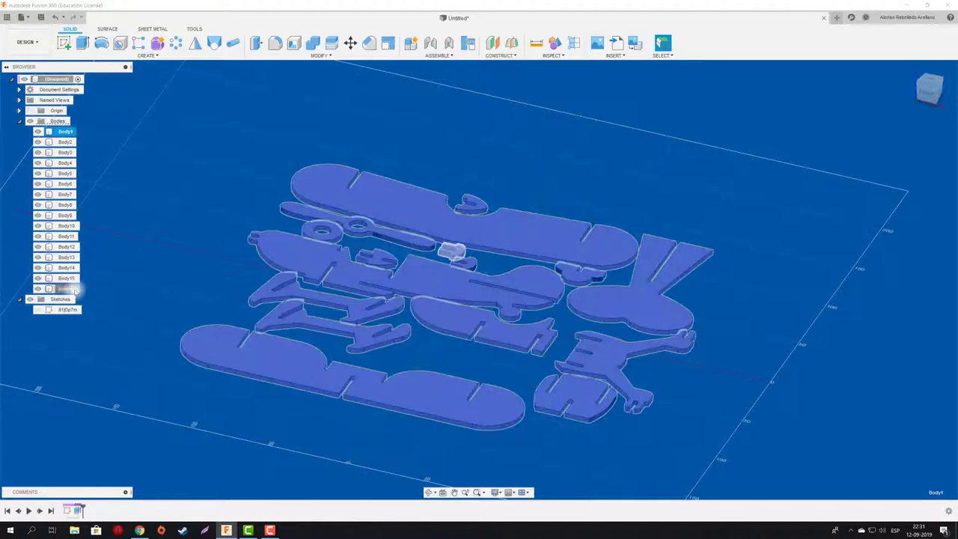
Convert the sixteen selected bodies with Create Components from Bodies, then orbit to view the coloured parts.
right_click(74, 290)
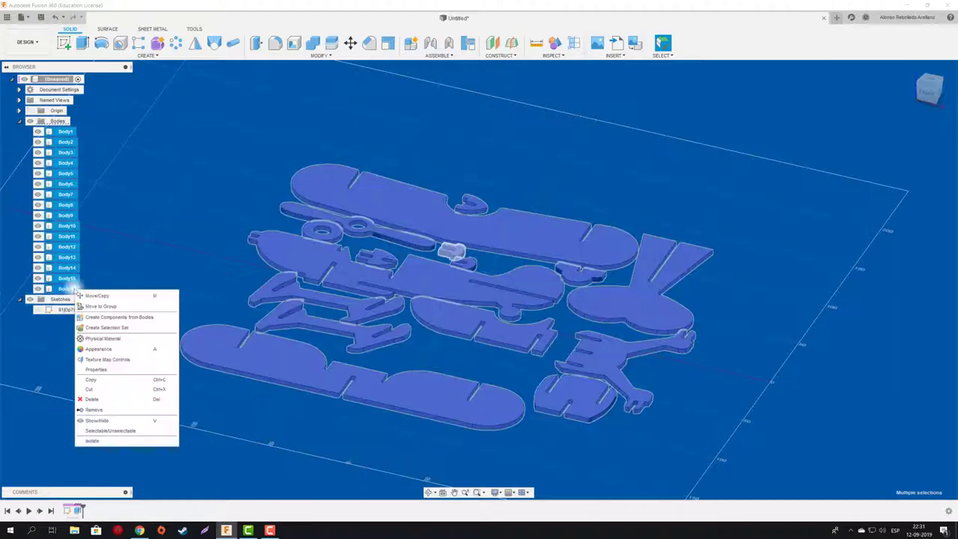
left_click(139, 320)
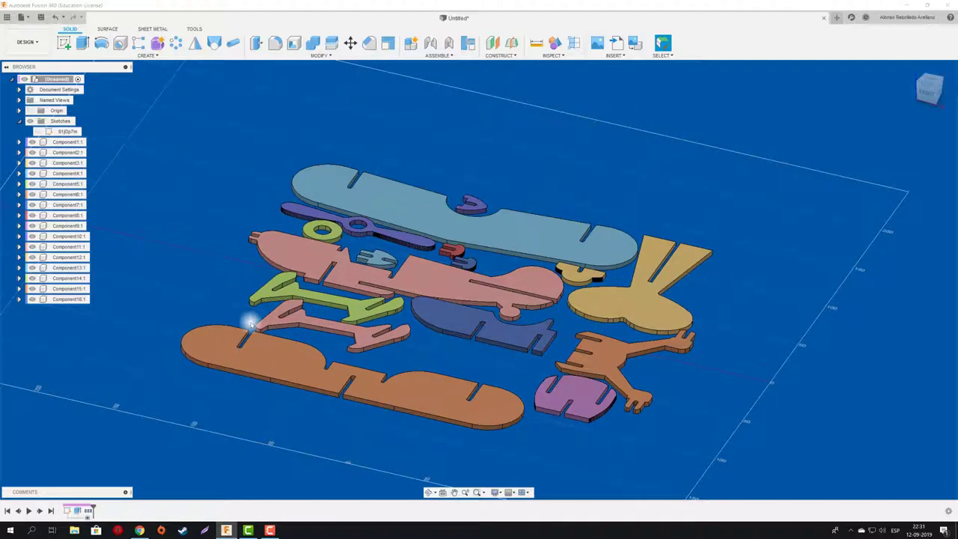
mouse_move(251, 323)
middle_mouse_down("shift")
mouse_move(286, 361)
mouse_move(464, 379)
mouse_move(468, 335)
middle_mouse_up("shift")
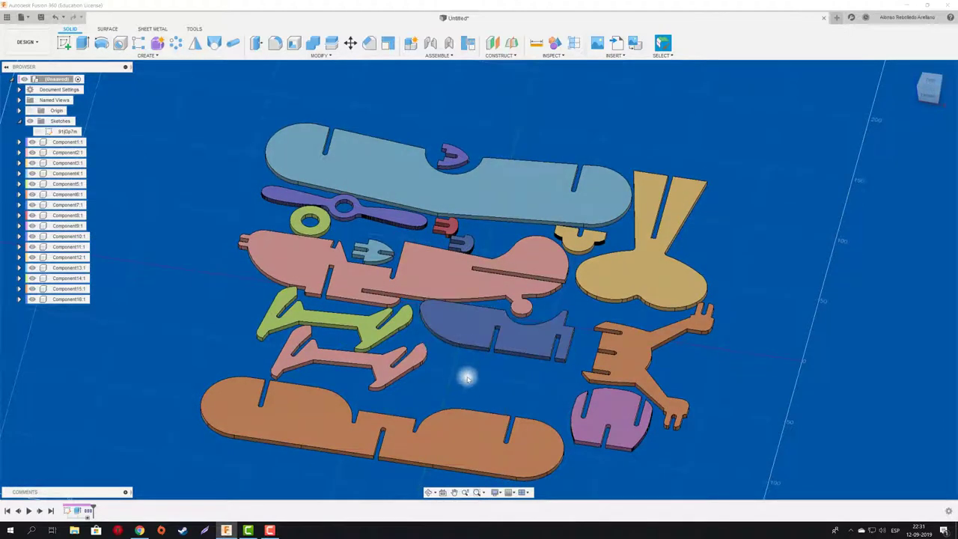
Copy the dark-blue boot-shaped Component16 and place the duplicate at the lower right of the layout.
left_click(460, 318)
left_click(71, 300)
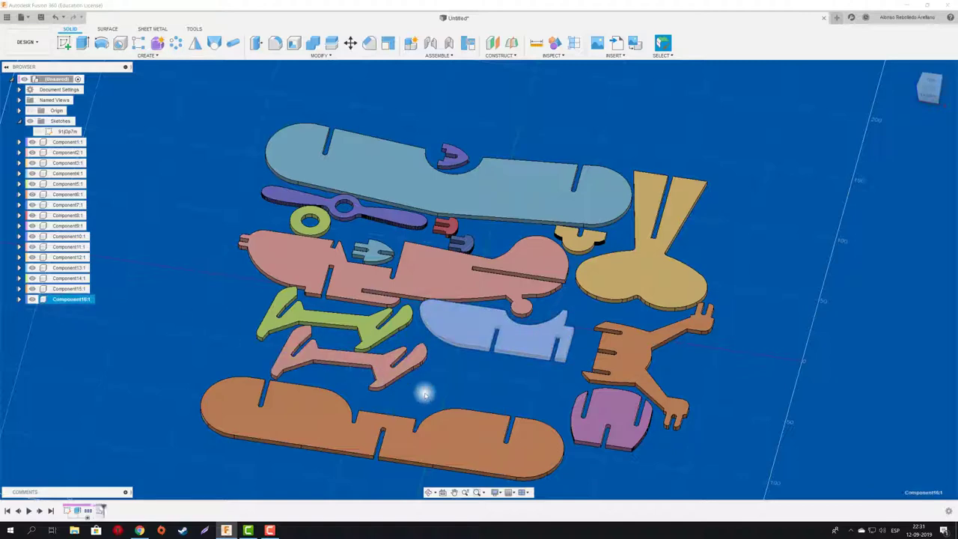
key("ctrl+c")
key("ctrl+v")
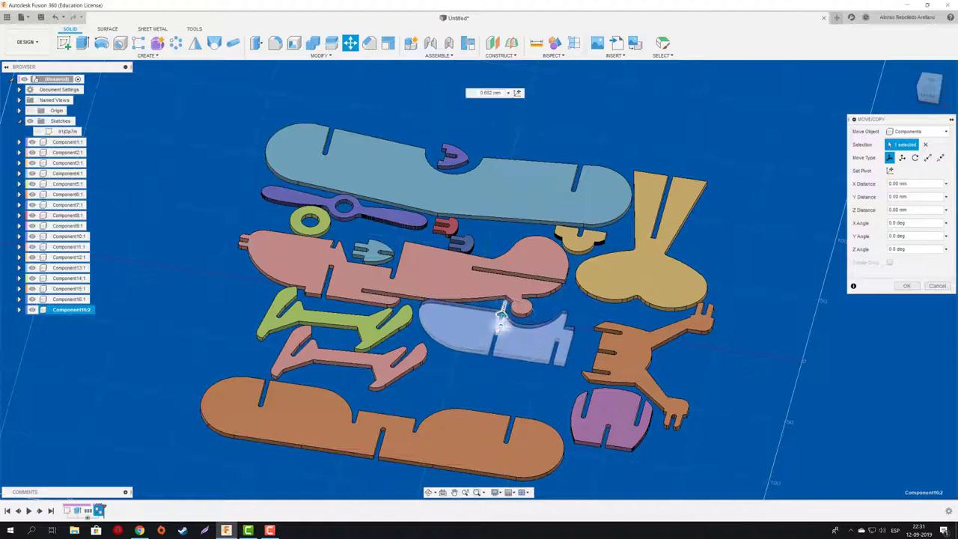
left_click_drag(501, 318, 488, 358)
middle_click_drag(488, 358, 490, 330, "shift")
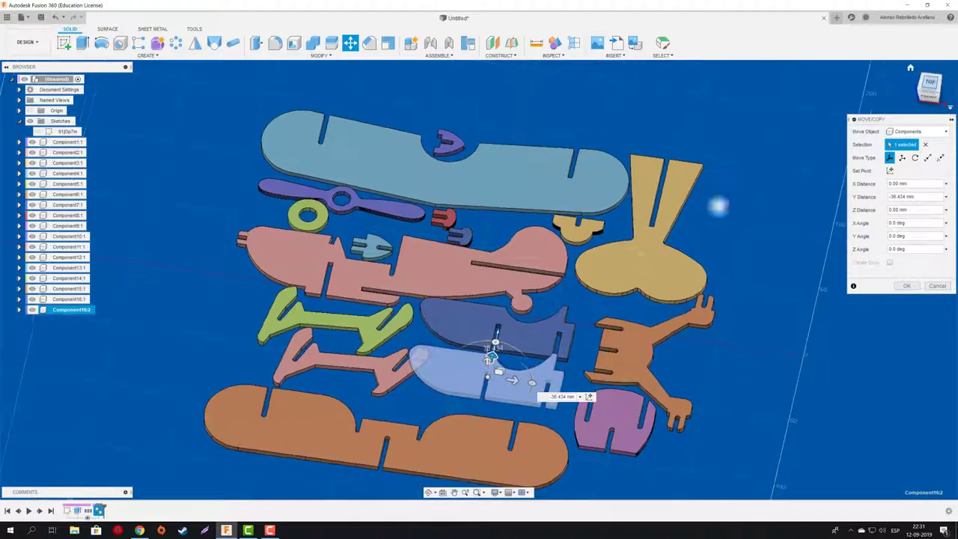
scroll(486, 329, "up", 2)
scroll(485, 322, "up", 2)
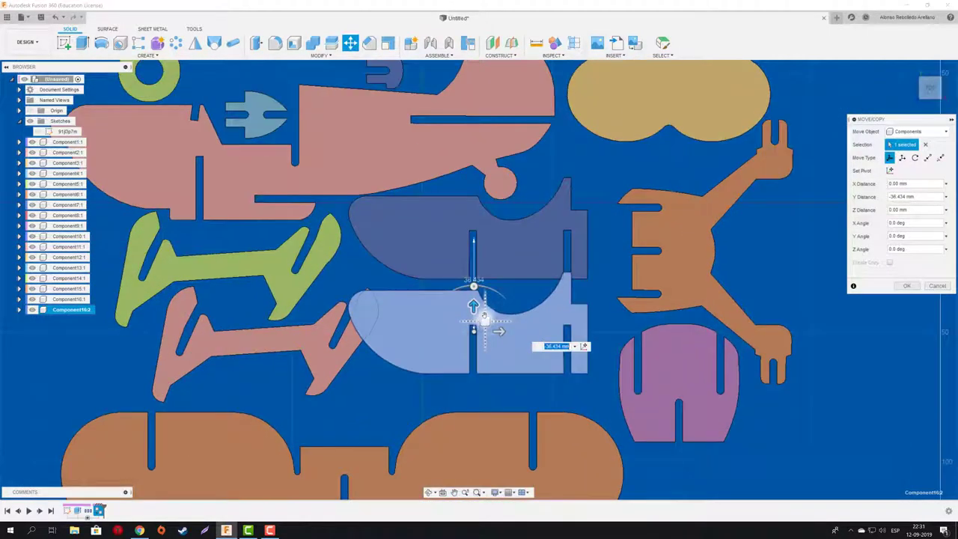
left_click_drag(483, 320, 511, 330)
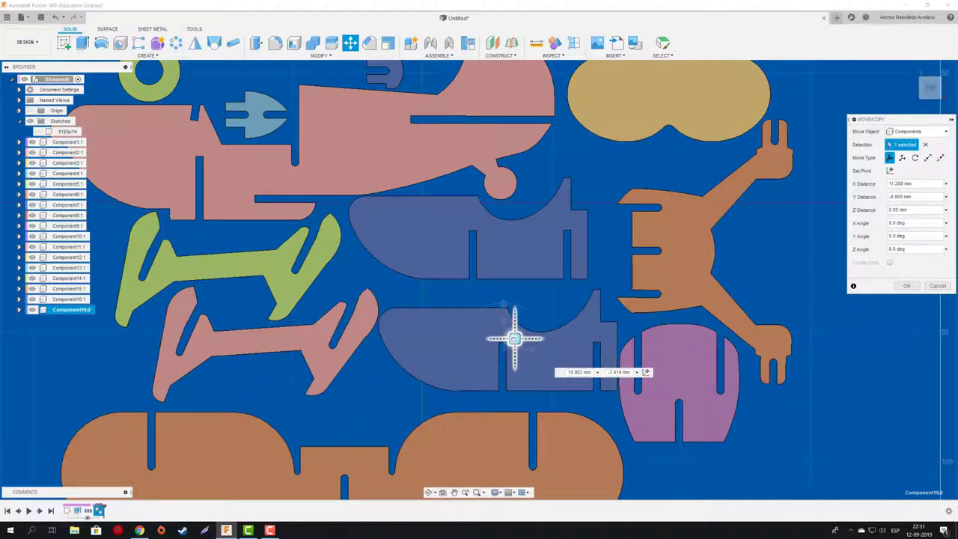
left_click_drag(511, 329, 889, 435)
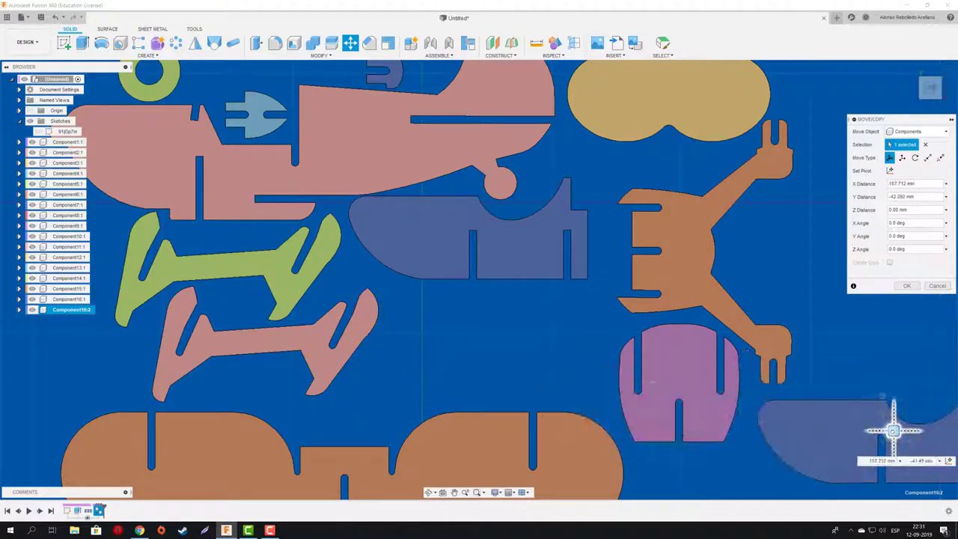
middle_click_drag(876, 389, 827, 367)
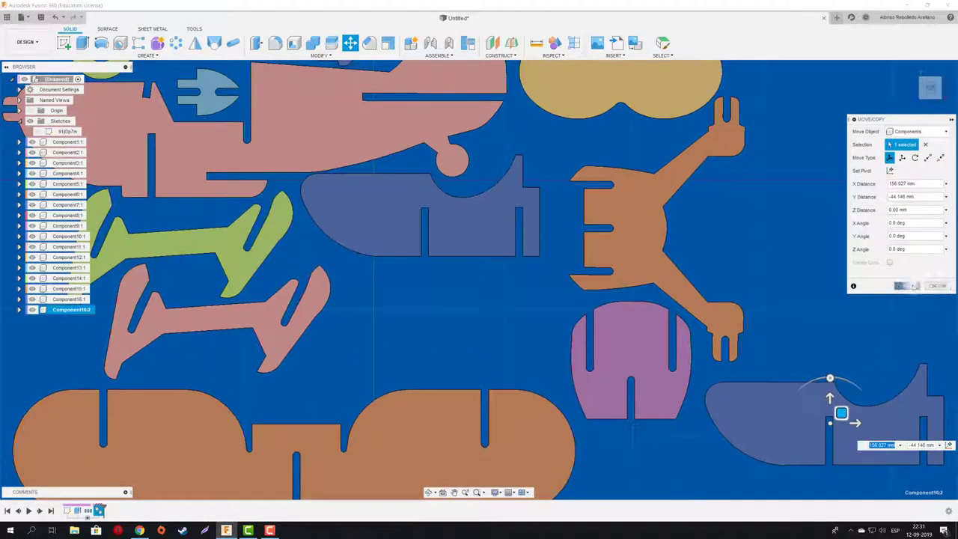
left_click(906, 285)
scroll(482, 342, "down", 3)
scroll(445, 348, "down", 1)
scroll(432, 347, "down", 1)
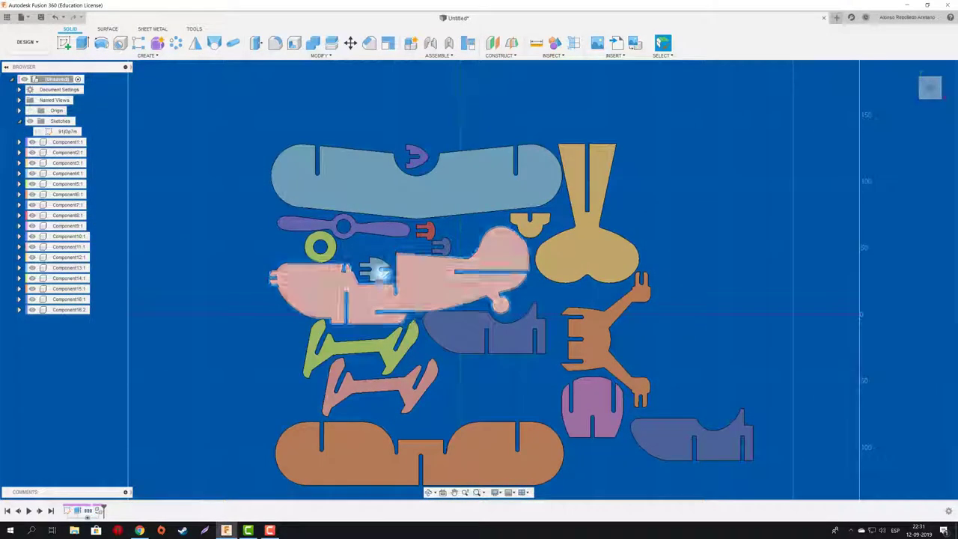
scroll(374, 271, "up", 2)
Duplicate the green ring Component5 and place the copy about 73 mm left of the original.
left_click(314, 234)
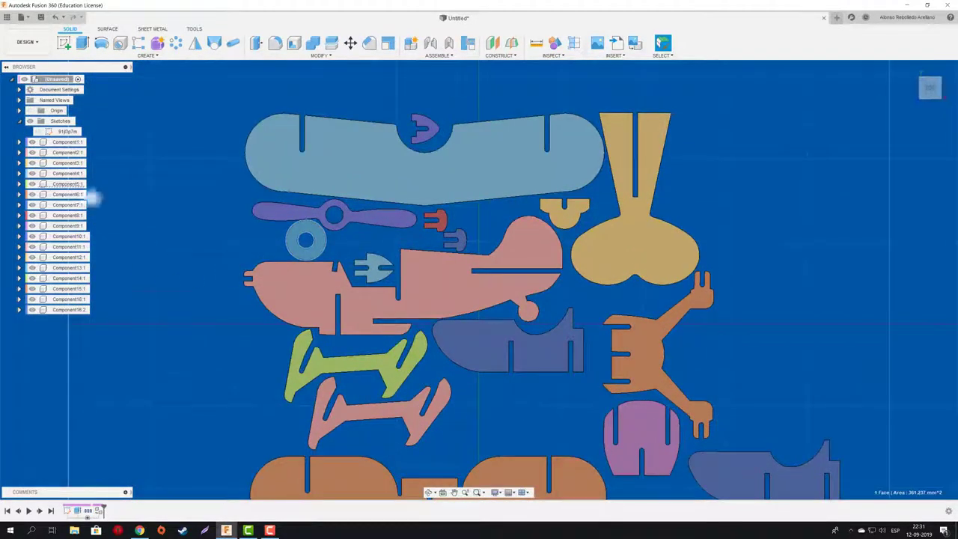
left_click(75, 184)
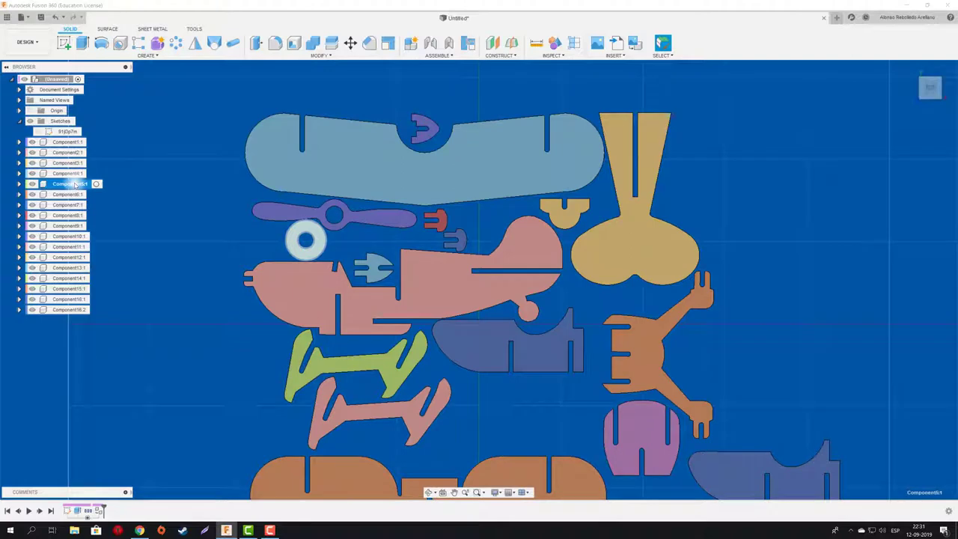
key("ctrl+c")
key("ctrl+v")
left_click_drag(332, 240, 217, 240)
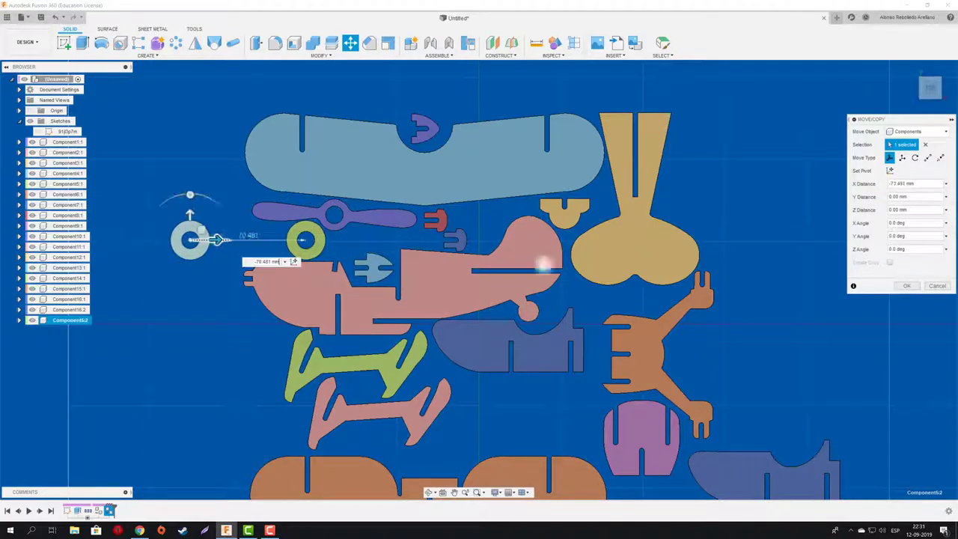
left_click(908, 285)
scroll(490, 374, "down", 3)
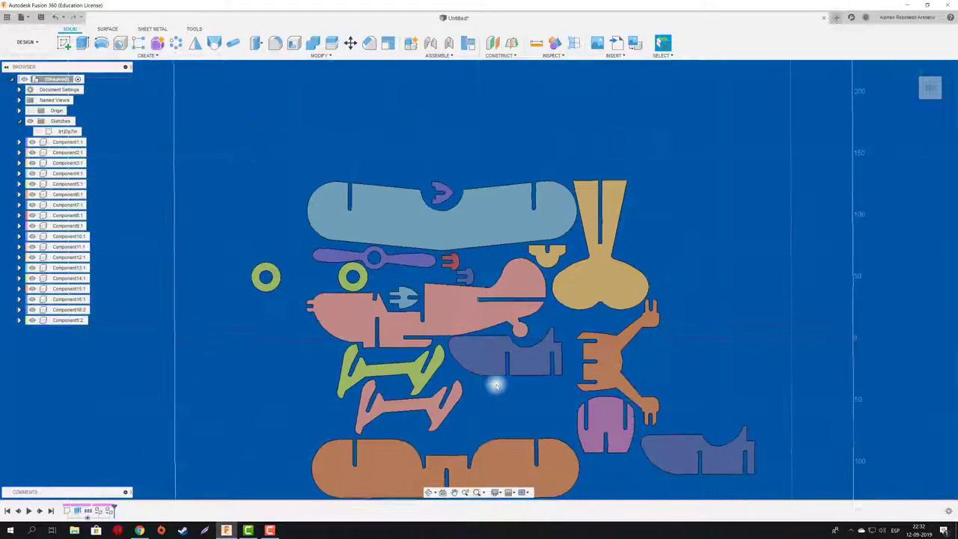
mouse_move(494, 384)
middle_mouse_down("shift")
mouse_move(514, 428)
mouse_move(497, 330)
middle_mouse_up("shift")
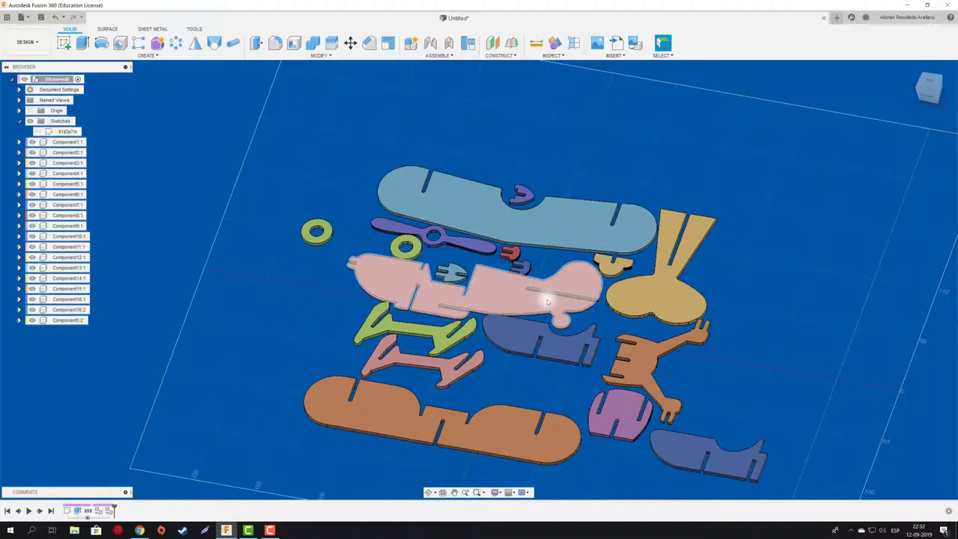
Drag the pink fuselage to the left and rotate Component11 90° about X so it lies flat.
left_click_drag(518, 301, 294, 359)
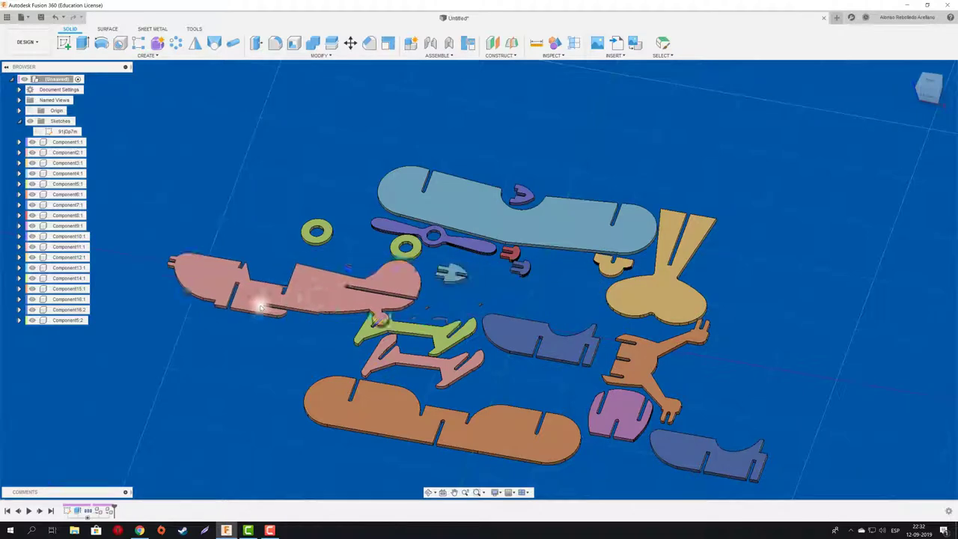
middle_click_drag(295, 359, 411, 359)
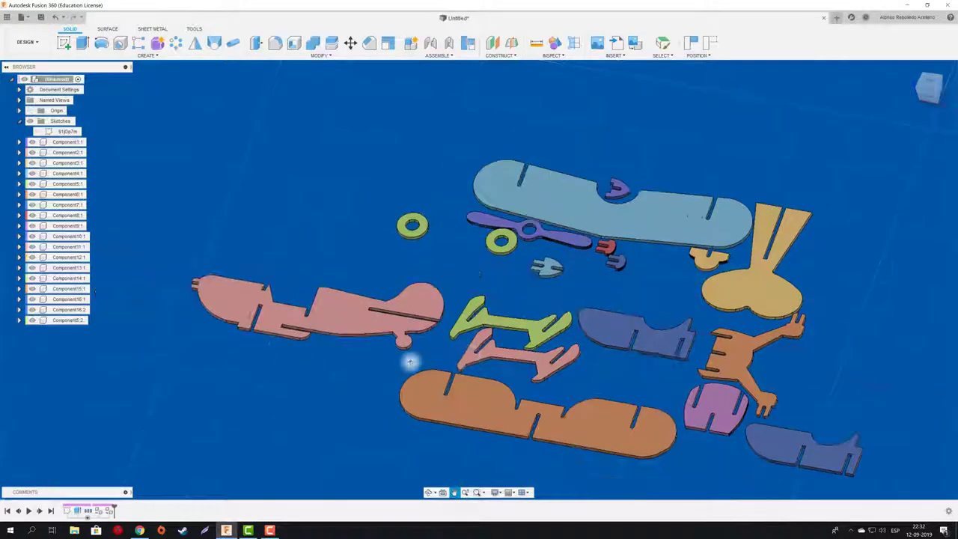
left_click(367, 317)
left_click(100, 246)
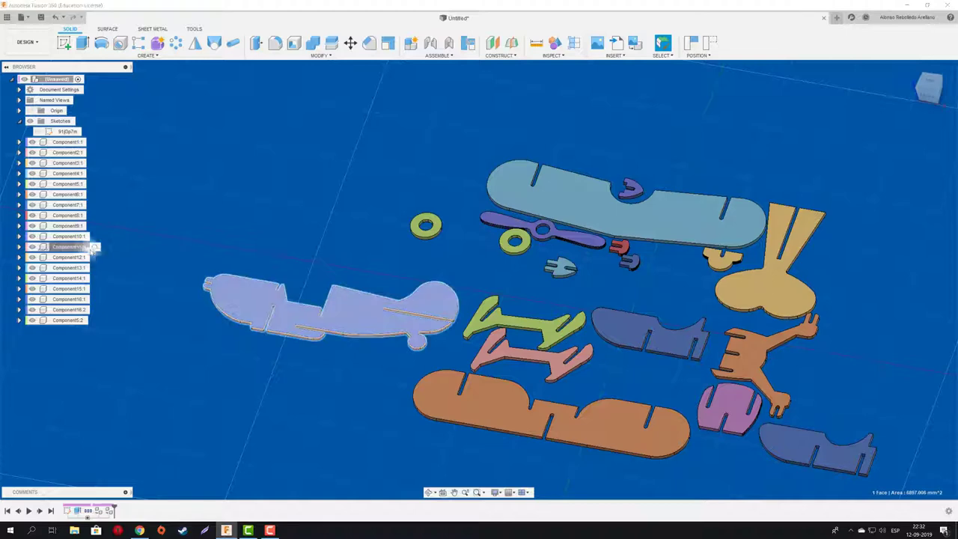
key("m")
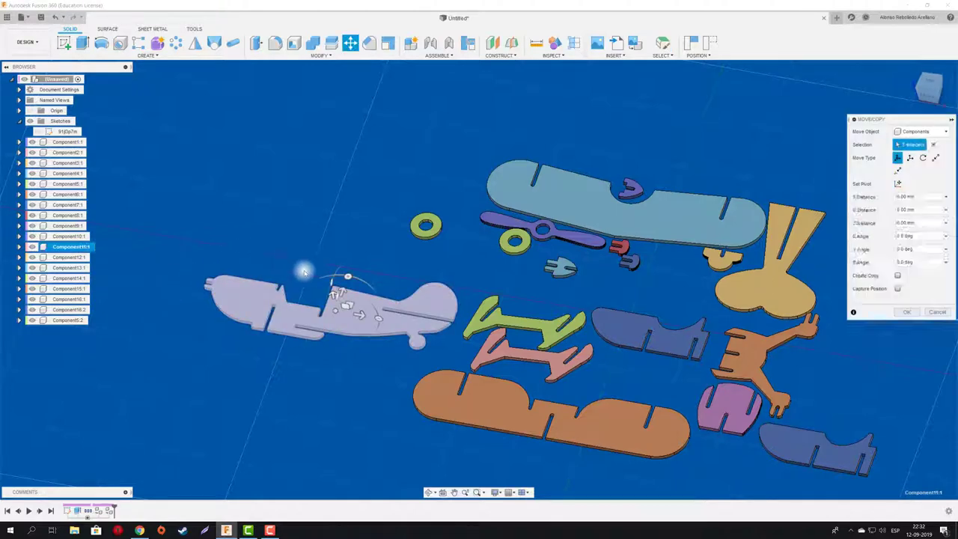
middle_click_drag(332, 344, 330, 277, "shift")
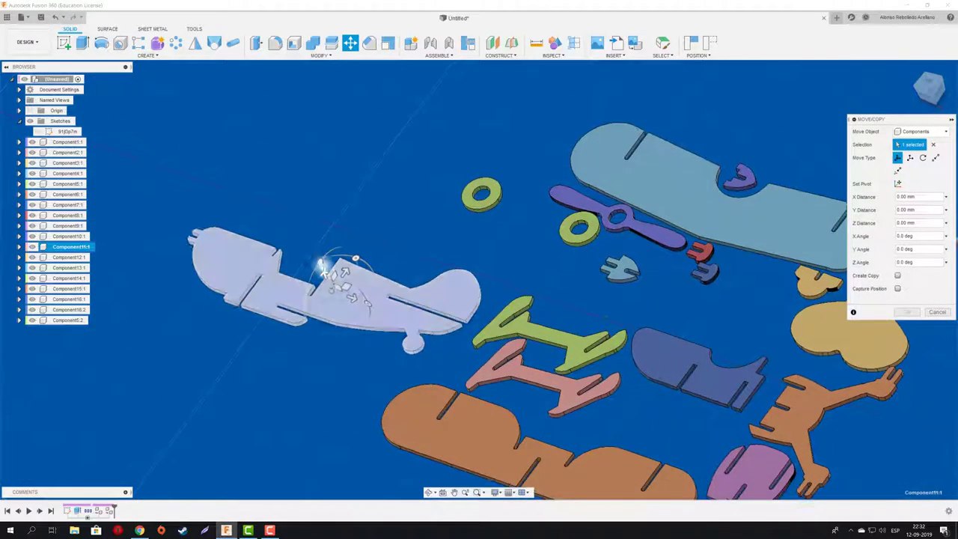
mouse_move(344, 273)
left_mouse_down()
mouse_move(303, 311)
mouse_move(292, 345)
left_mouse_up()
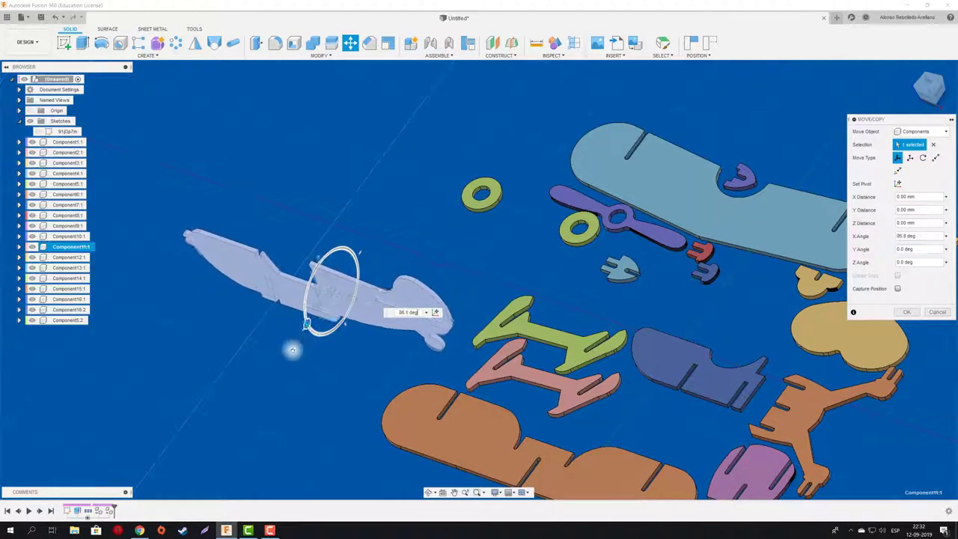
left_click(904, 314)
middle_click_drag(414, 230, 336, 295, "shift")
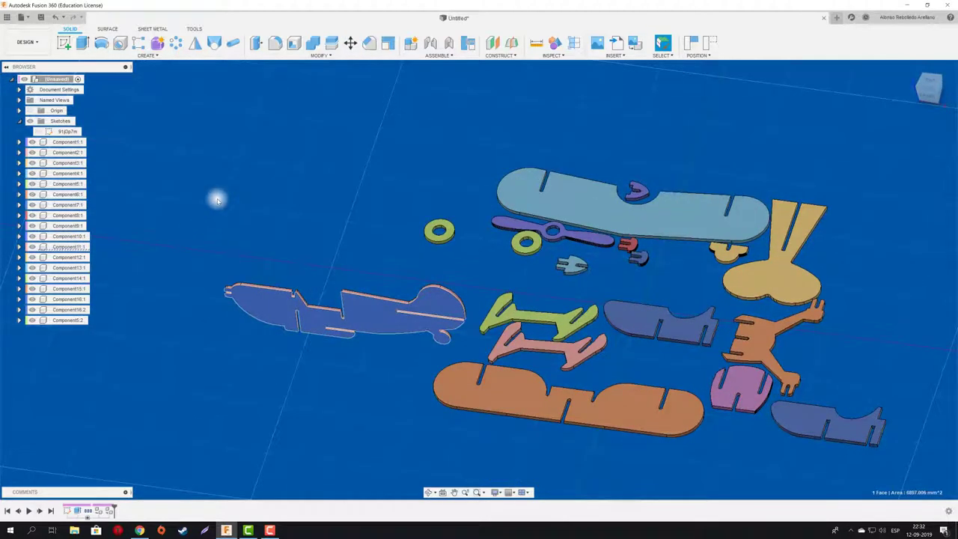
left_click(217, 199)
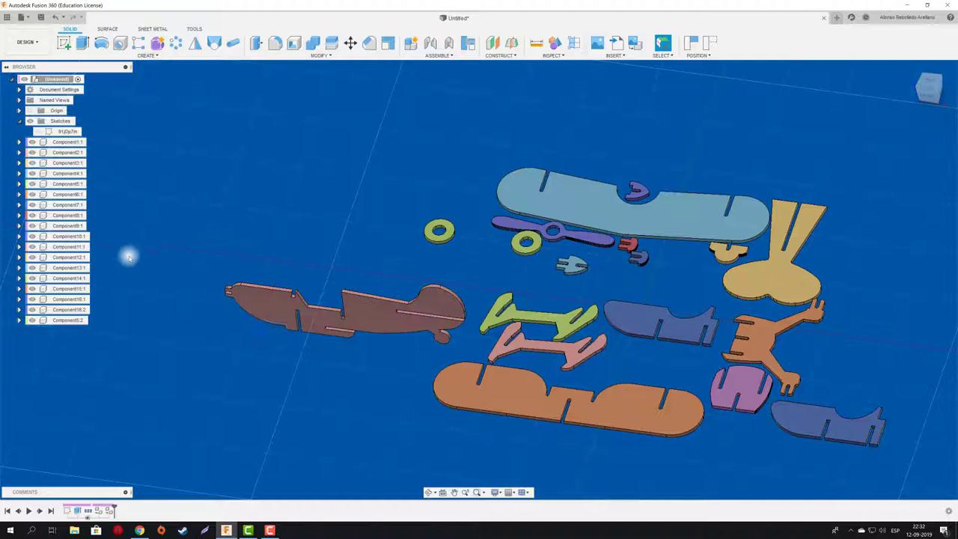
Capture the fuselage's new position, then drag the light-blue top wing to the upper left.
left_click(82, 246)
right_click(85, 247)
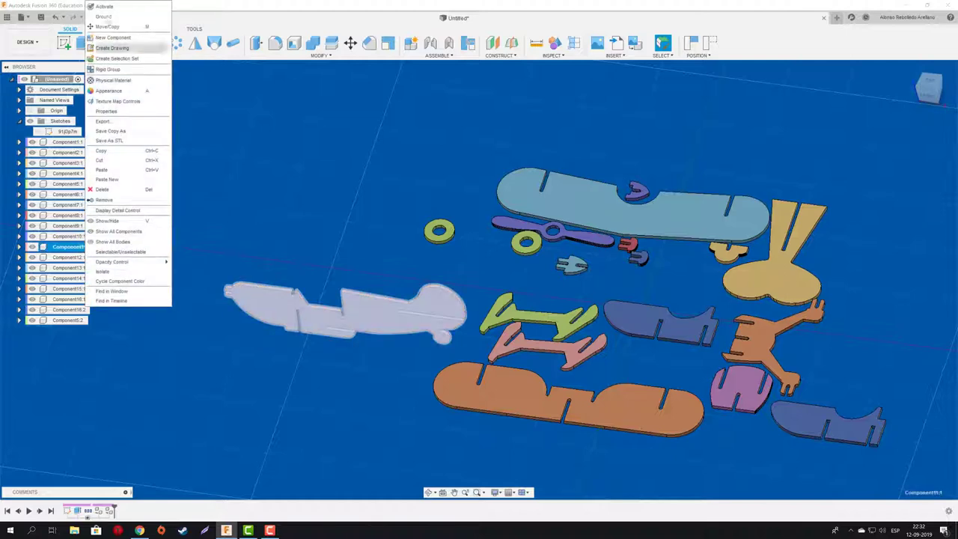
left_click(108, 16)
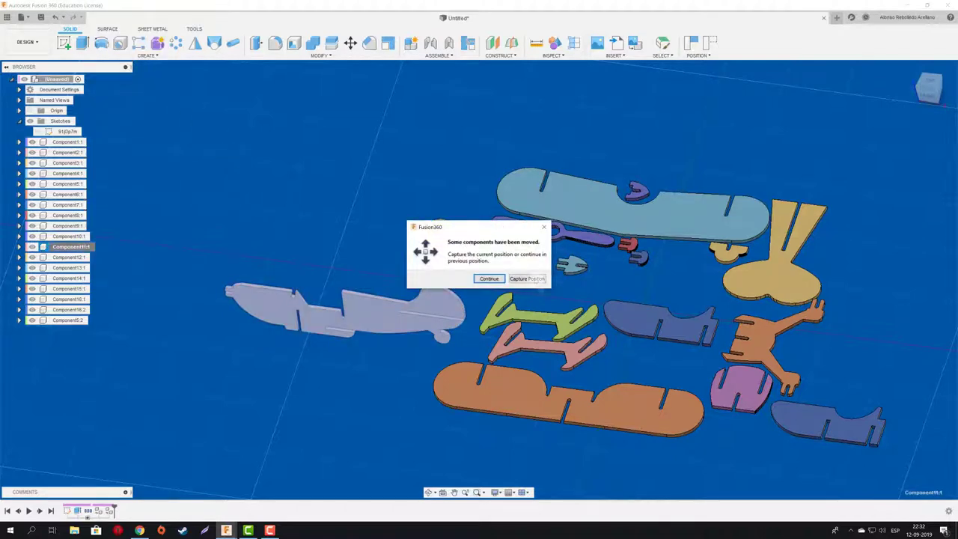
left_click(529, 278)
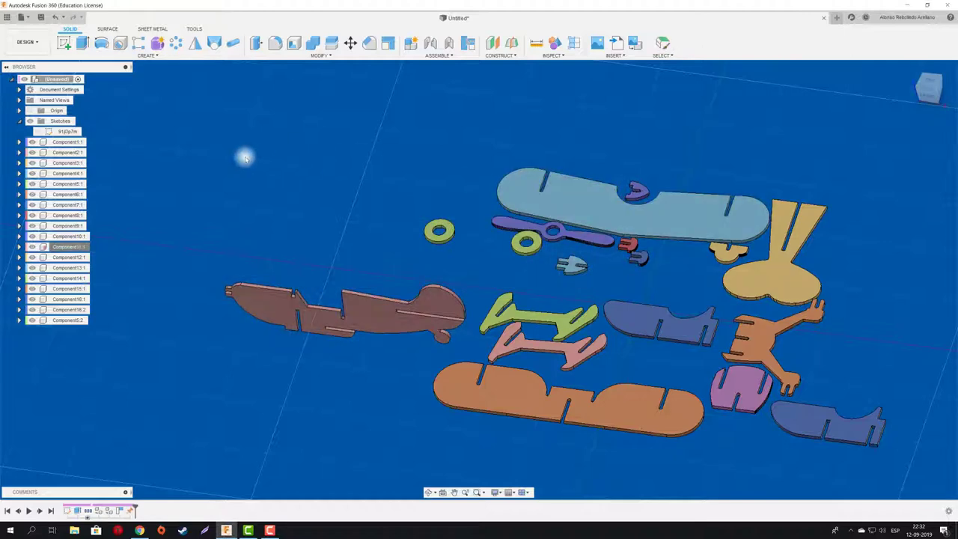
mouse_move(634, 197)
left_mouse_down()
mouse_move(494, 187)
mouse_move(327, 158)
left_mouse_up()
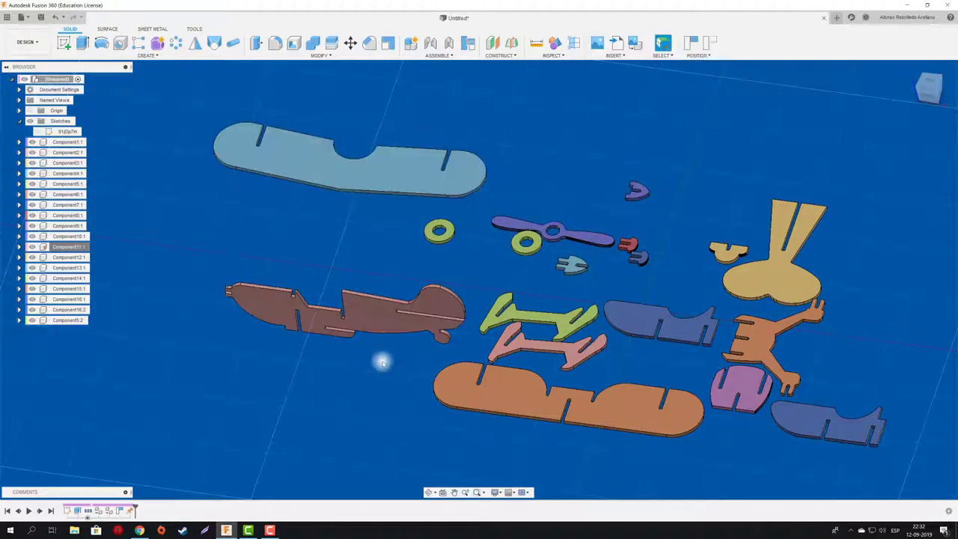